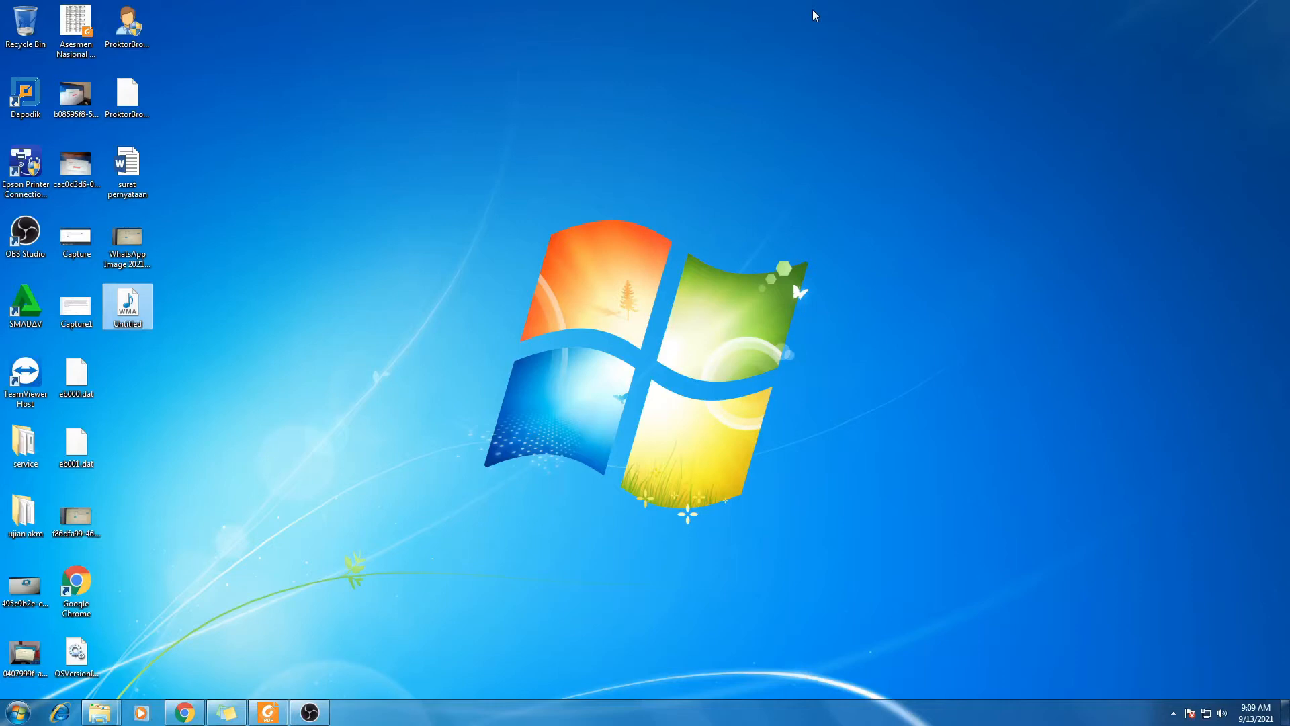
Search the installed programs for "word" and launch Word.
key("super")
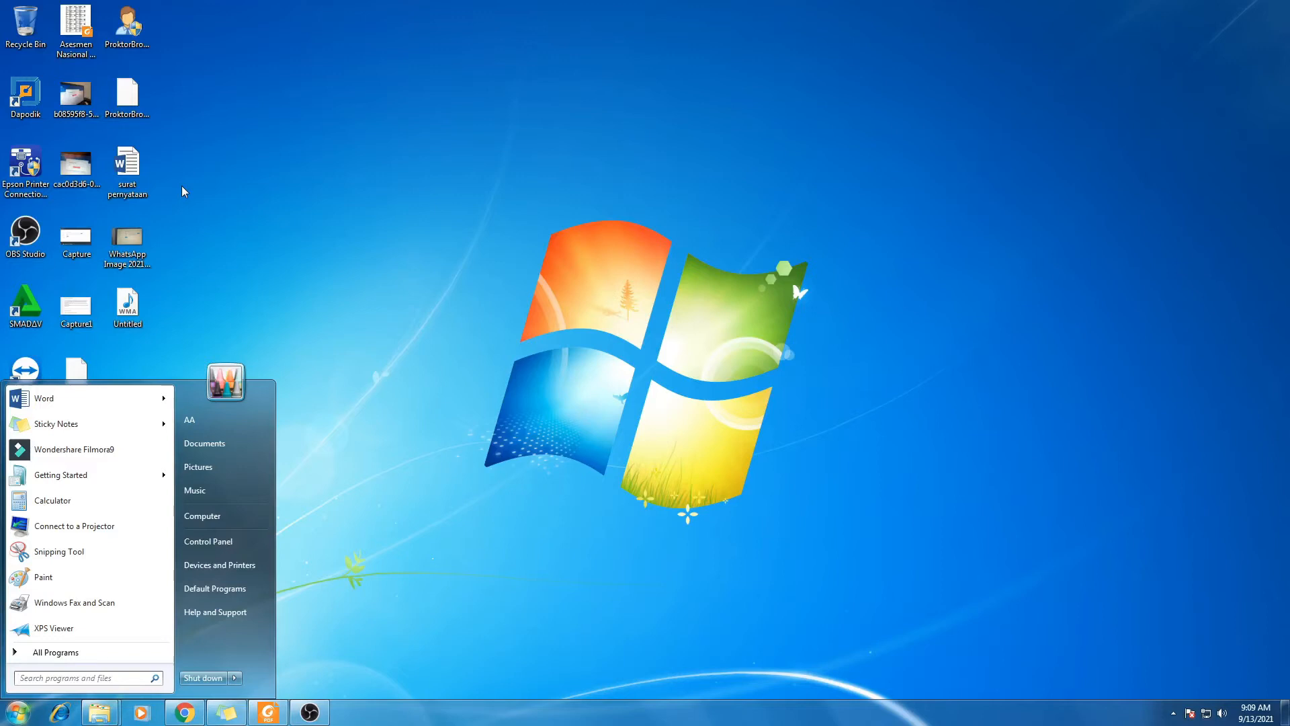
left_click(589, 329)
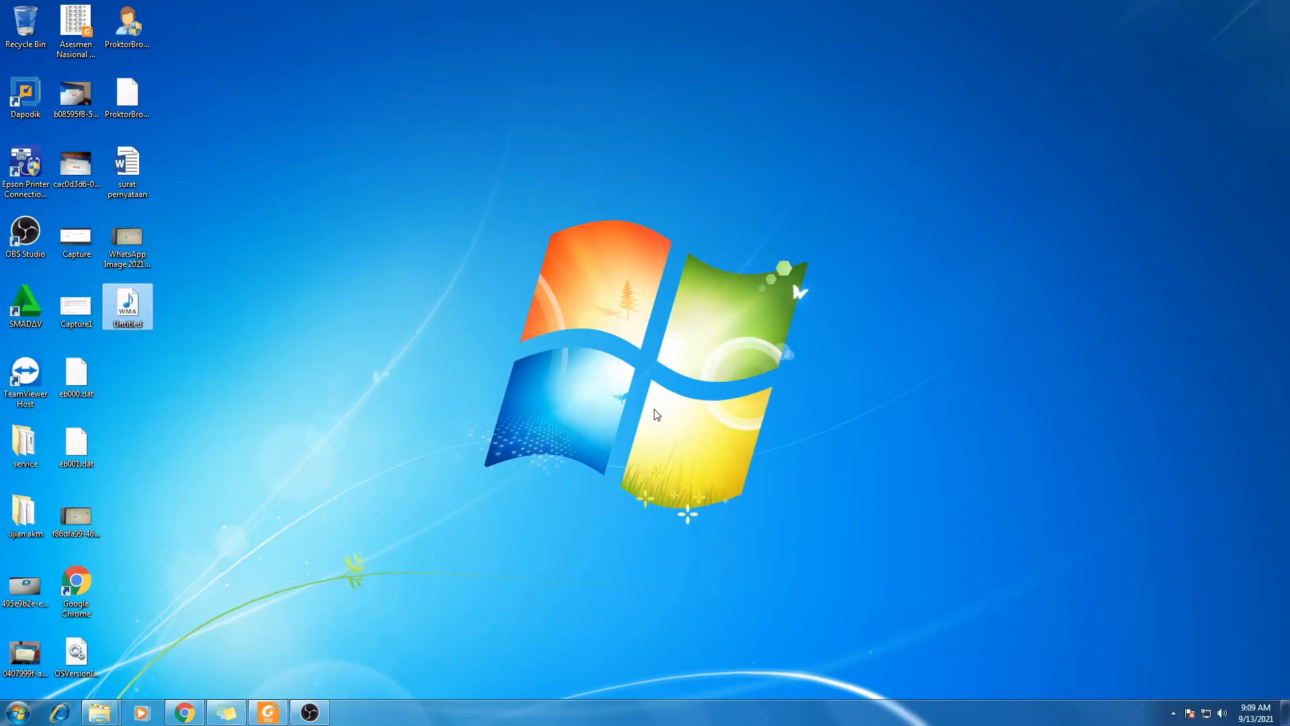
left_click(18, 712)
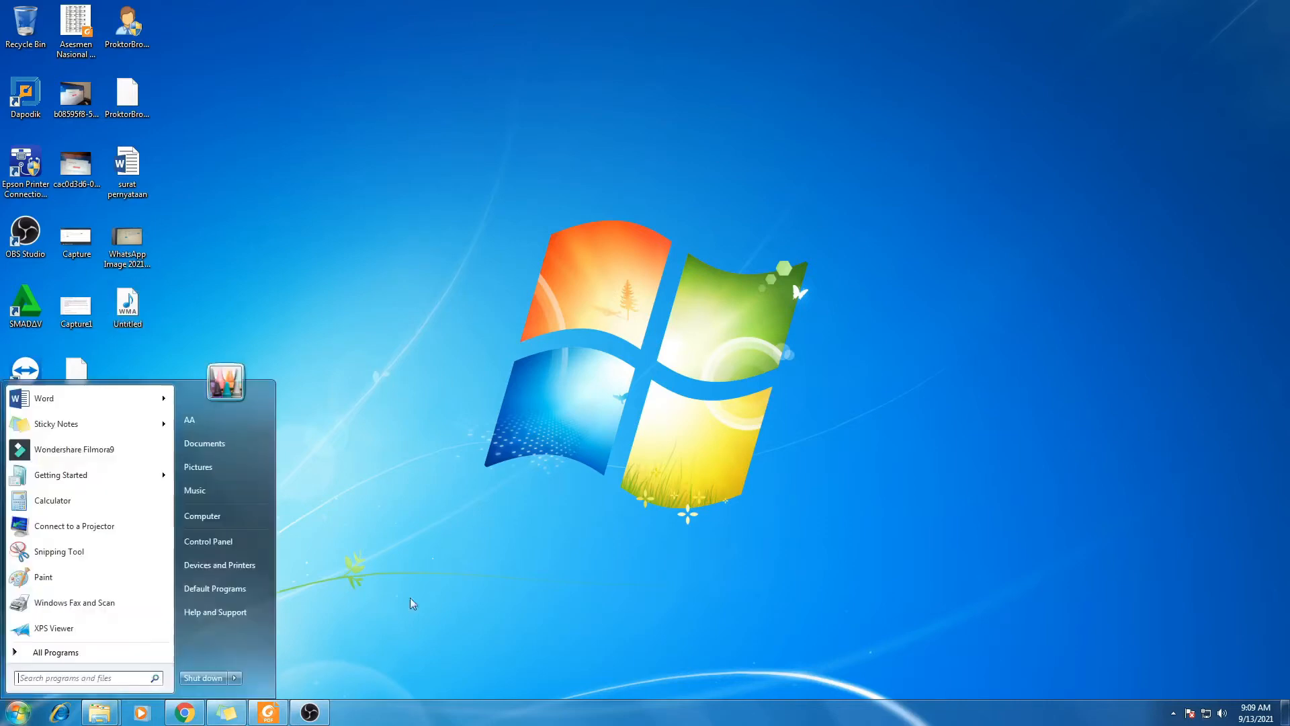
type("word")
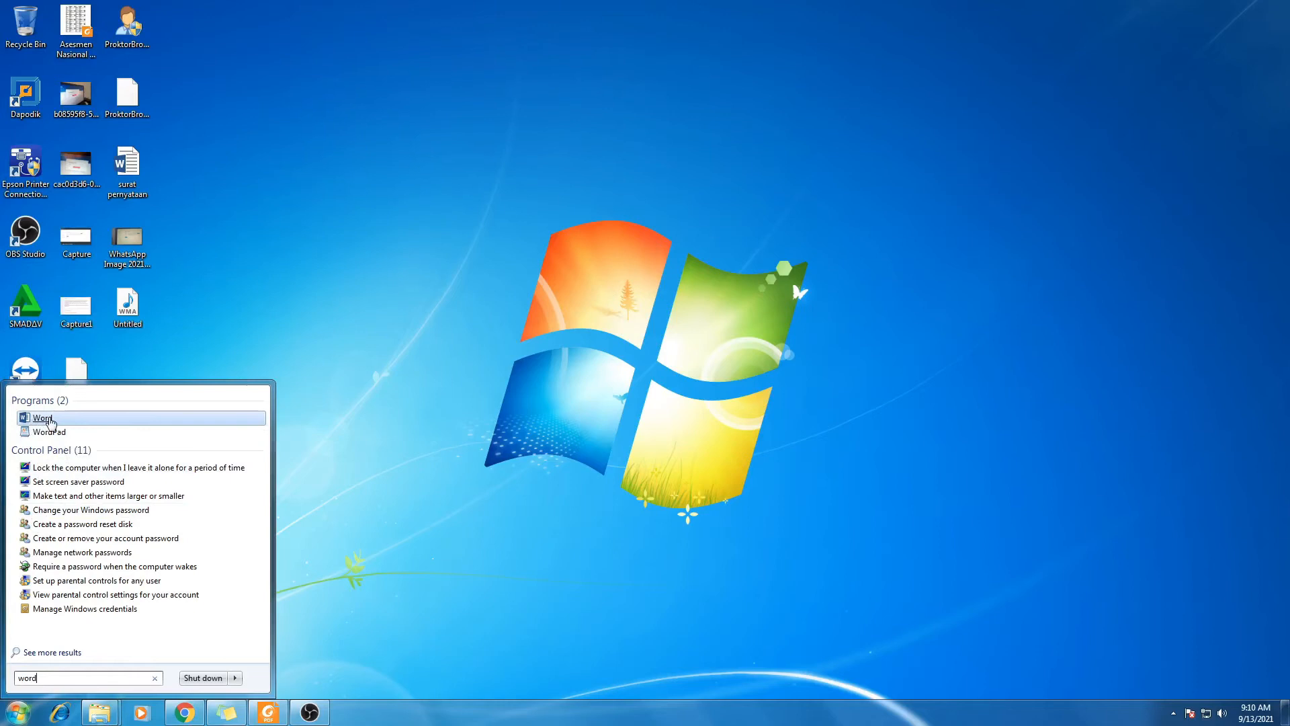
left_click(41, 418)
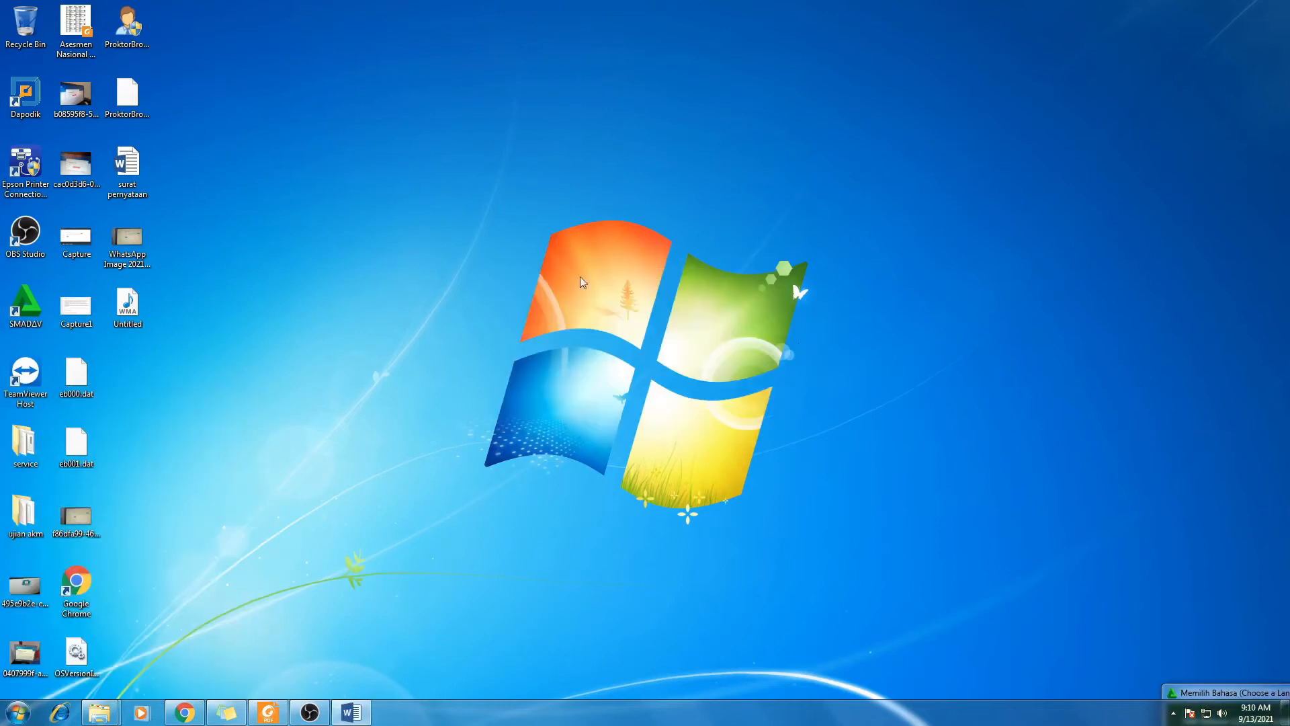
right_click(349, 714)
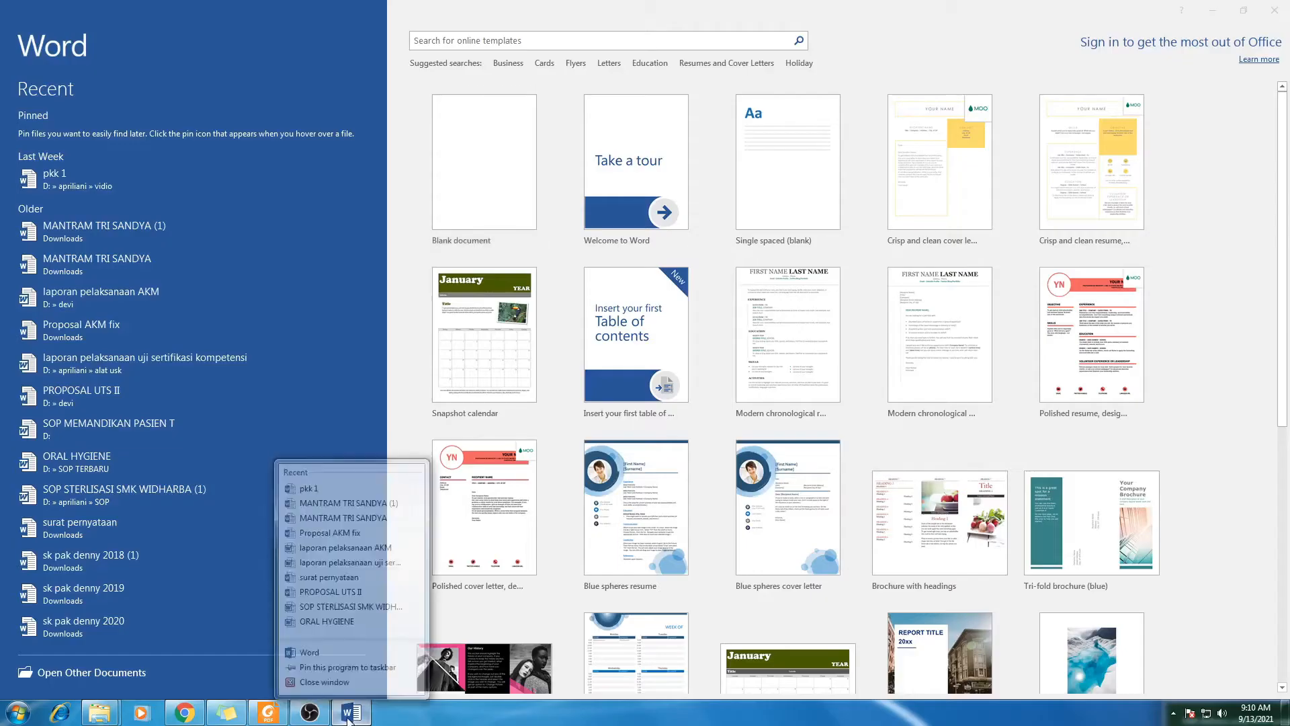
left_click(350, 717)
left_click(350, 717)
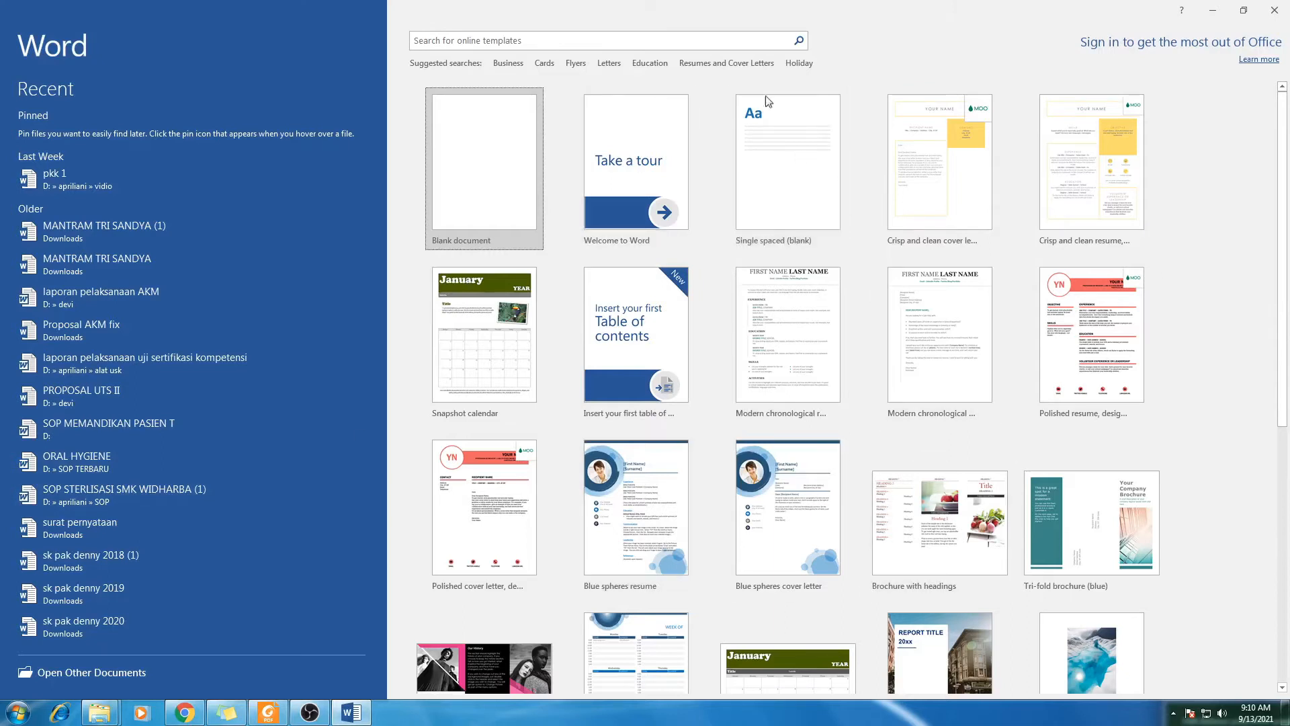
Look over the available document templates and create a new blank document.
scroll(975, 430, "down", 3)
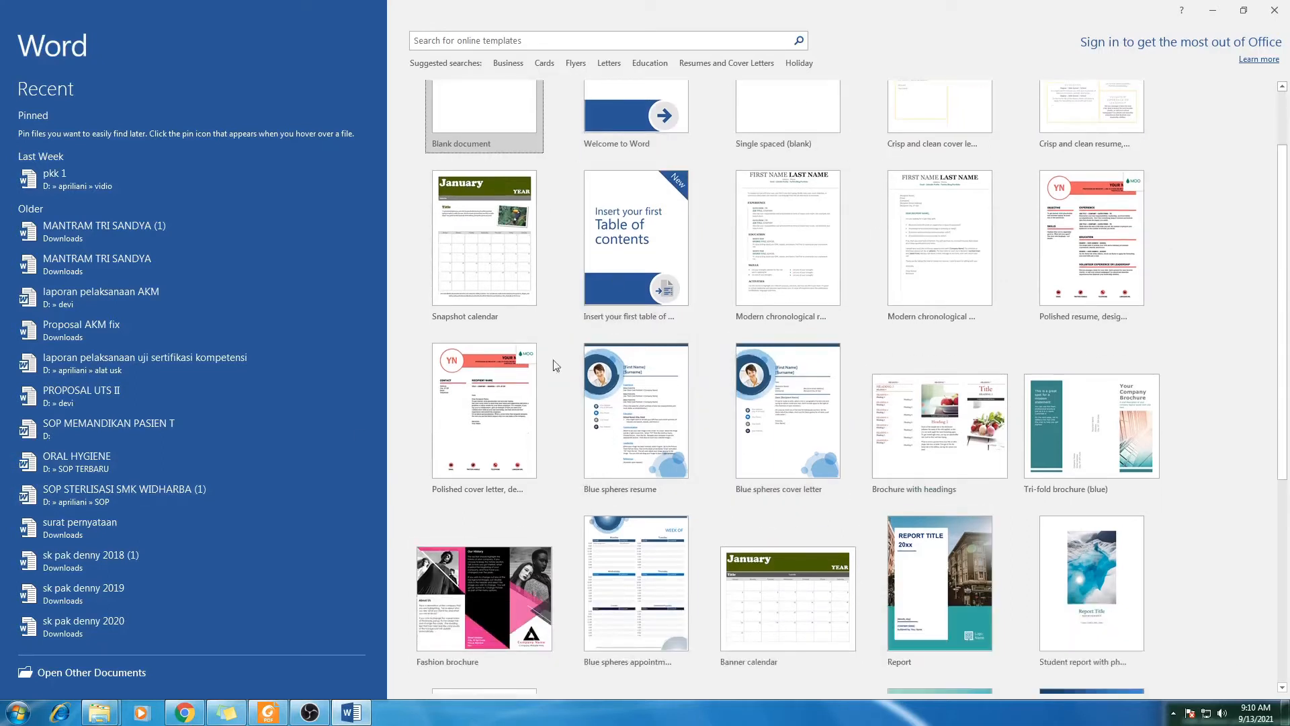
scroll(584, 177, "up", 3)
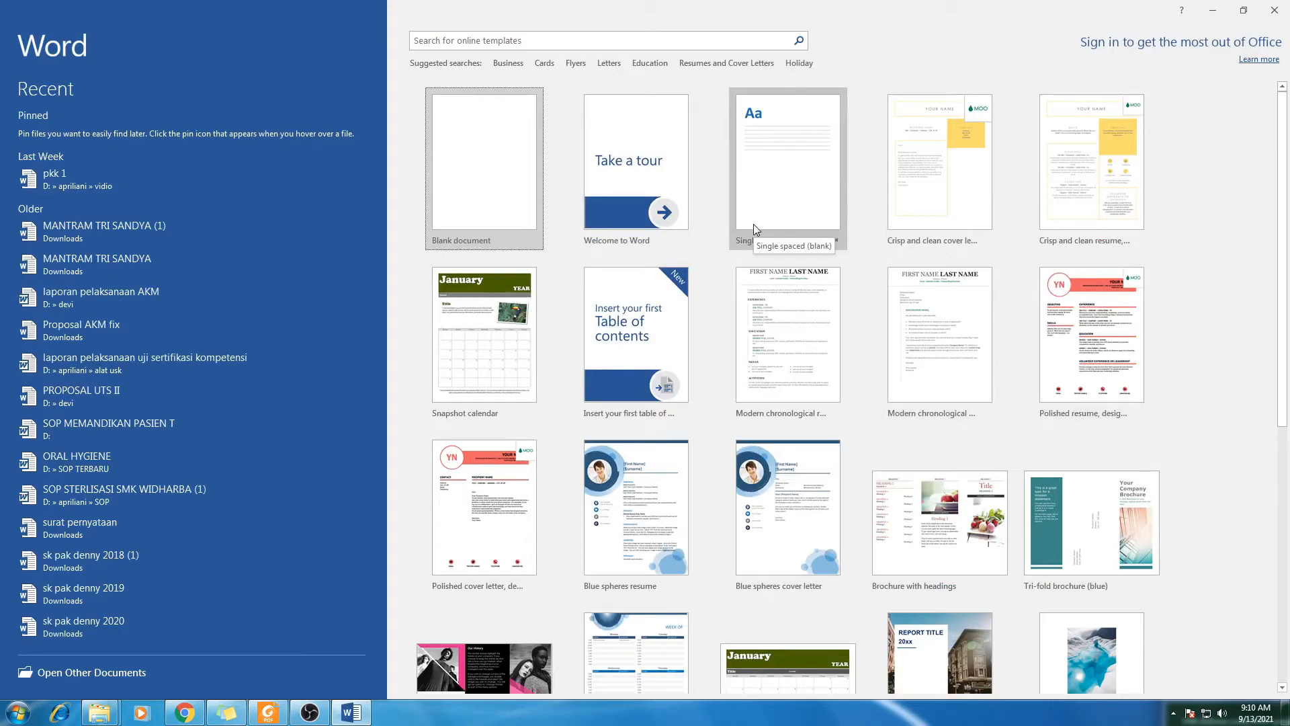
left_click(480, 156)
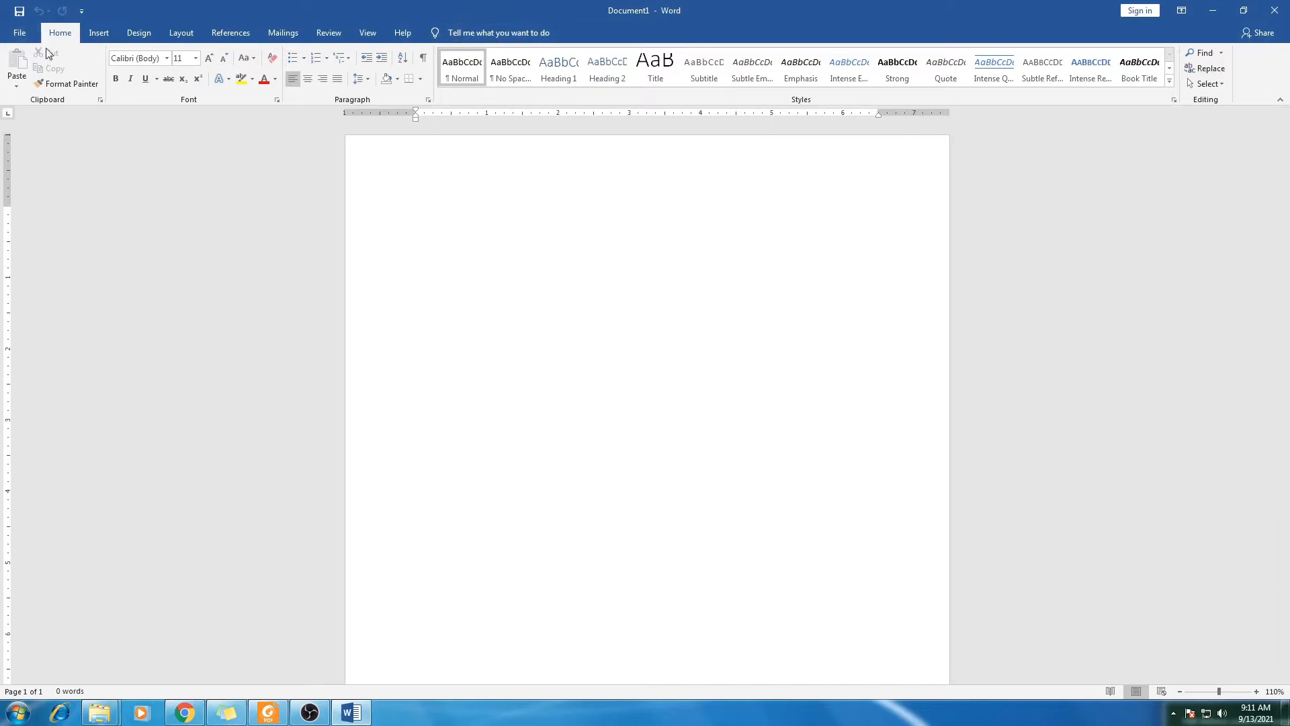
left_click(114, 34)
left_click(144, 32)
left_click(194, 32)
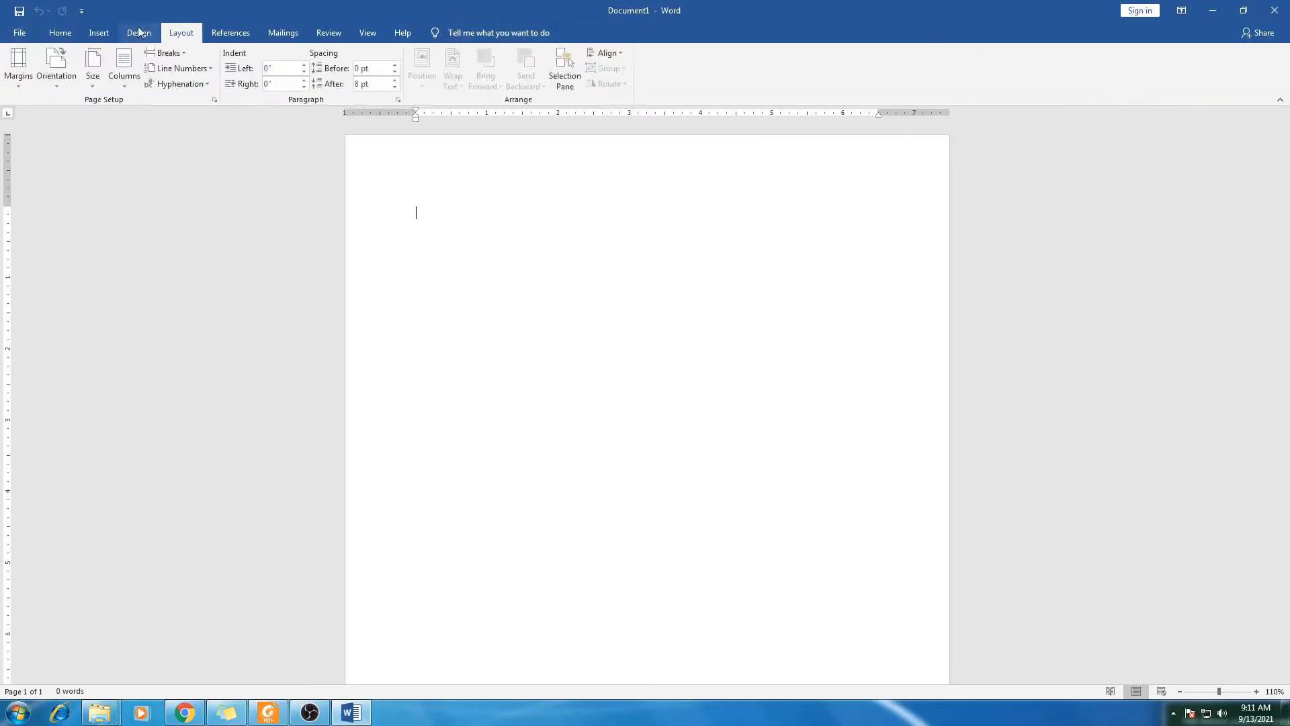
left_click(139, 29)
left_click(18, 37)
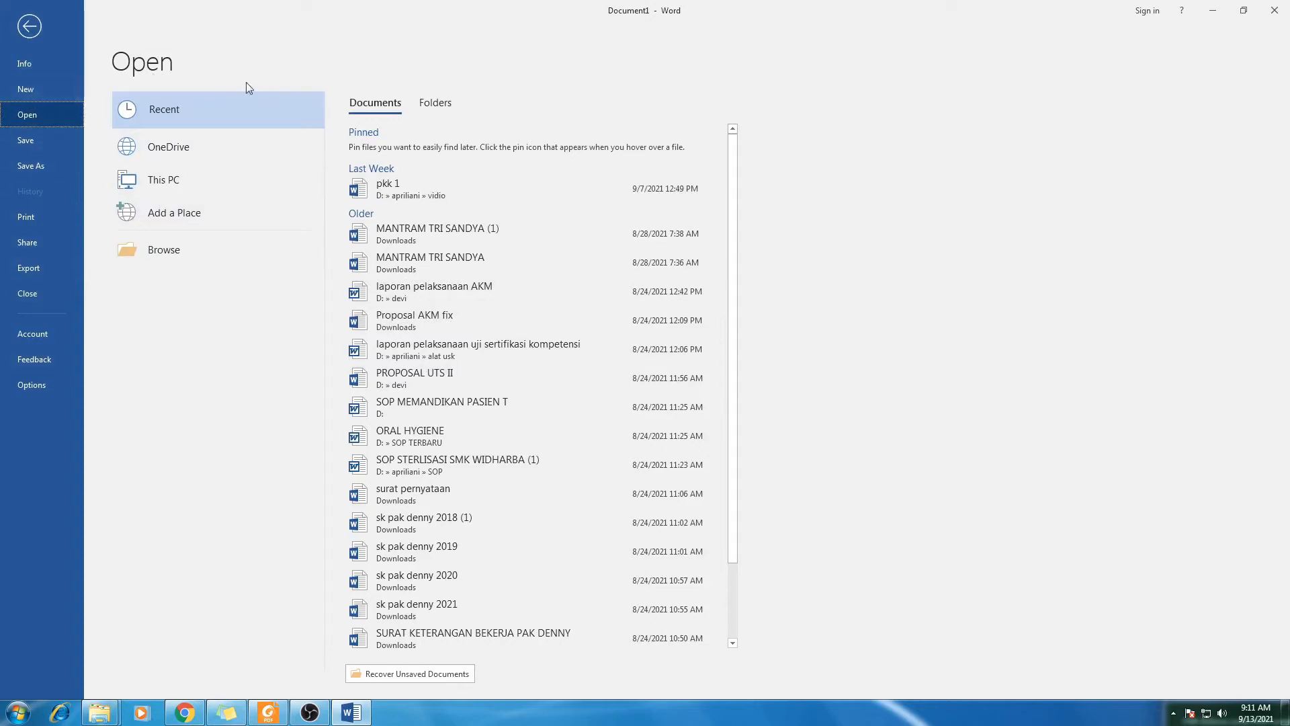
left_click(29, 27)
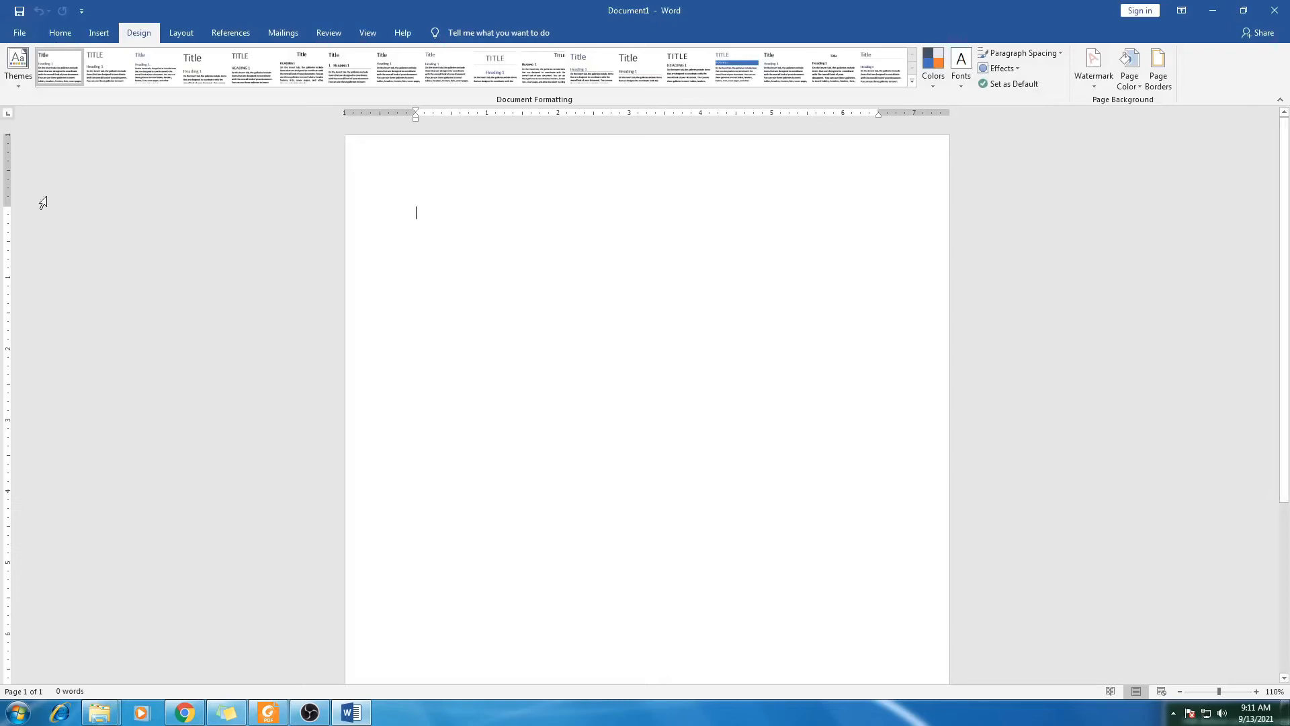
left_click(59, 37)
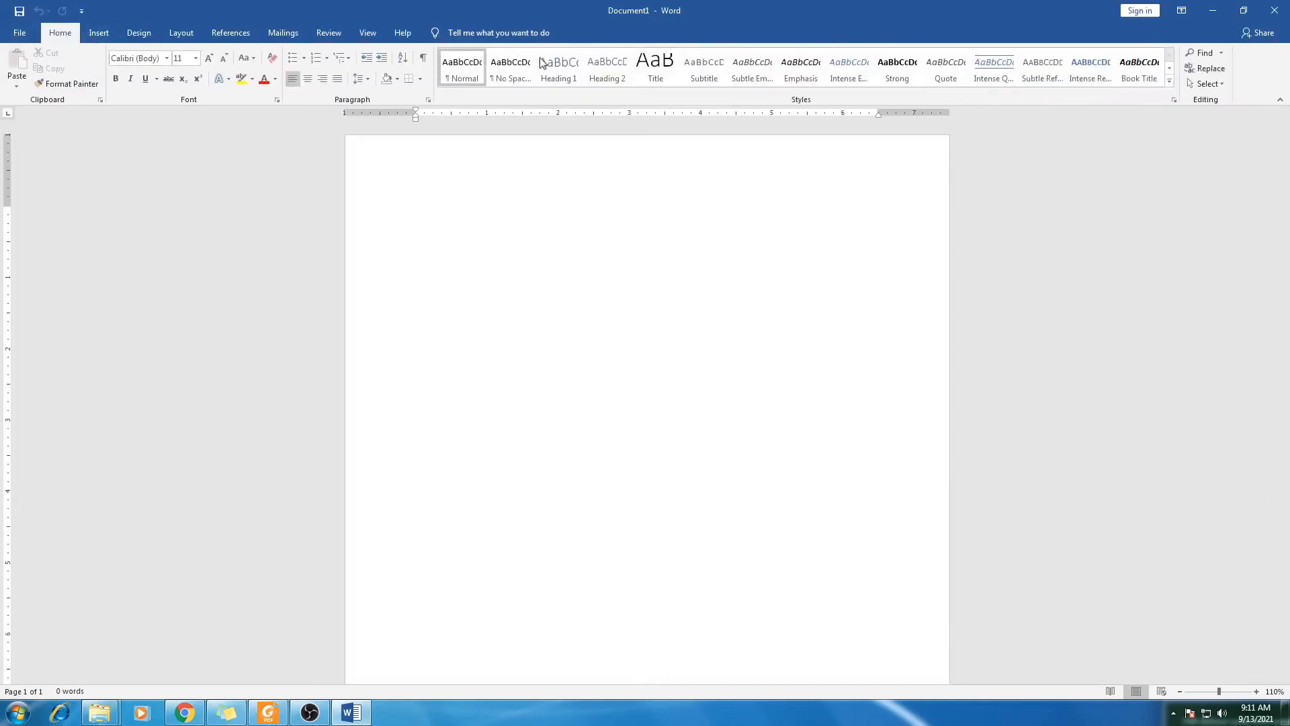
Examine the available fonts and the preset font sizes without applying any of them.
left_click(167, 63)
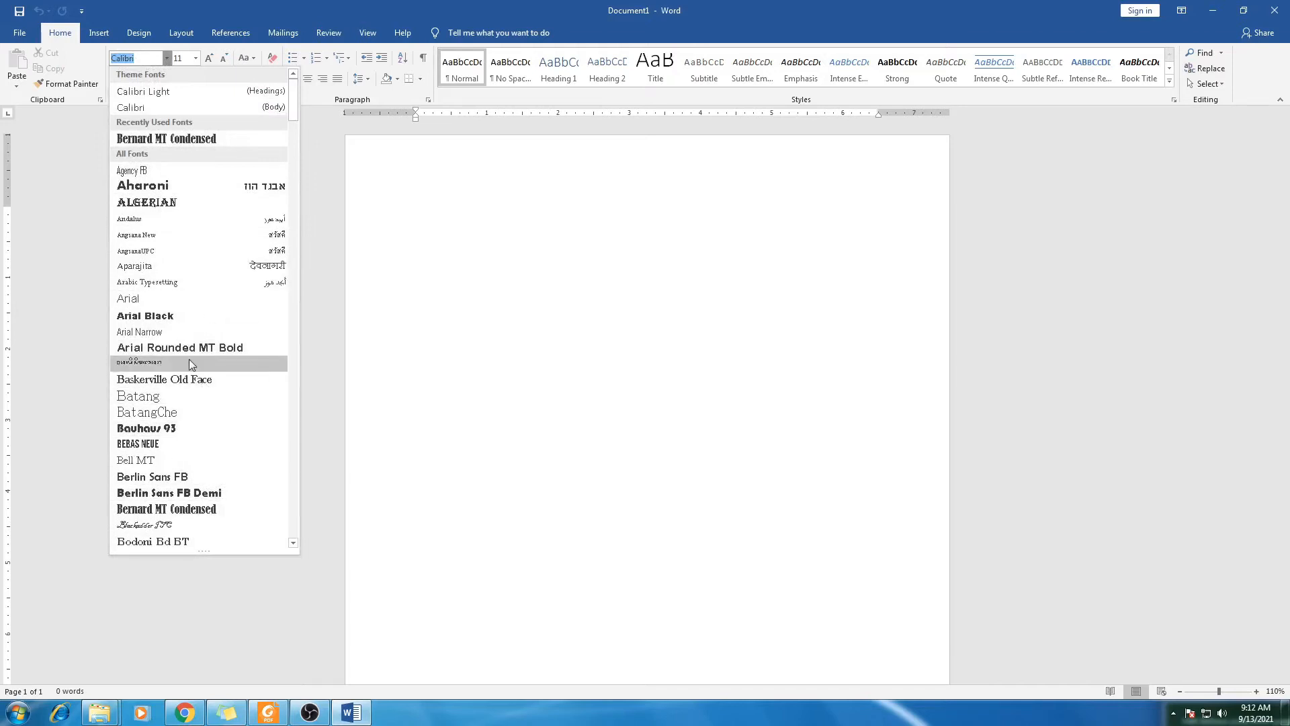
scroll(184, 381, "down", 6)
scroll(168, 316, "down", 5)
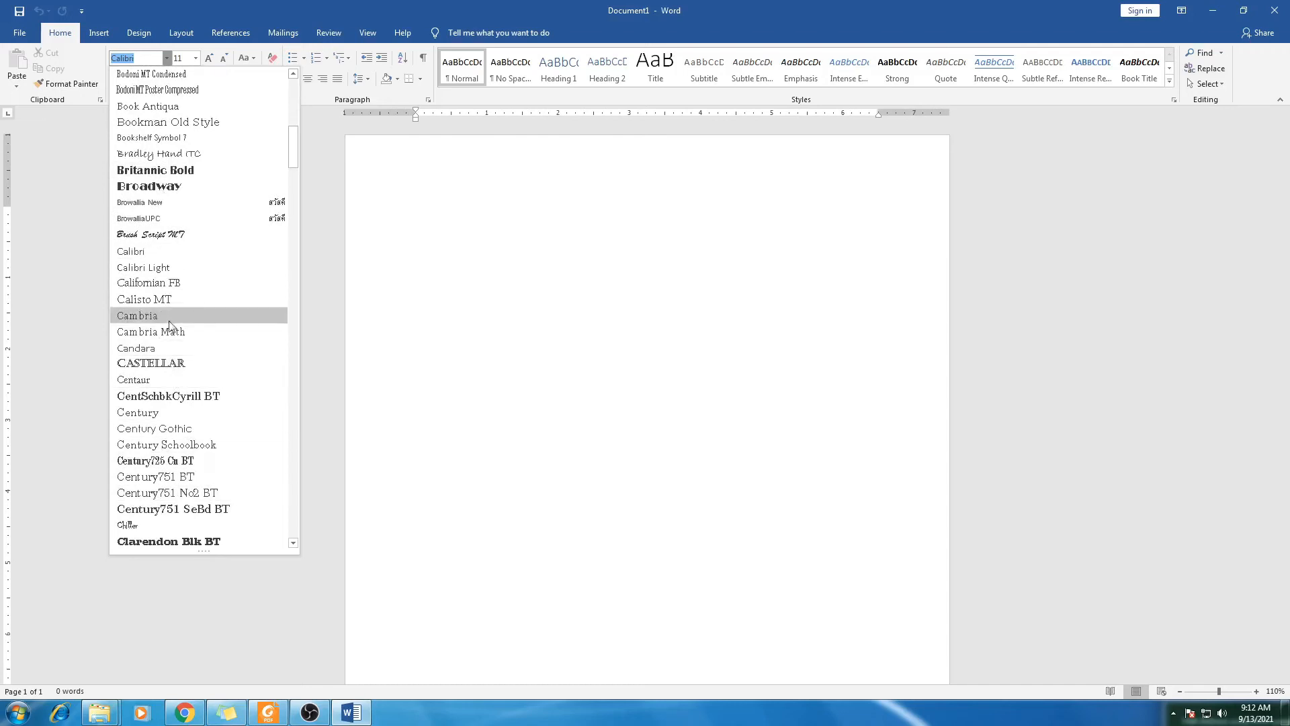
scroll(148, 250, "up", 7)
scroll(148, 250, "up", 1)
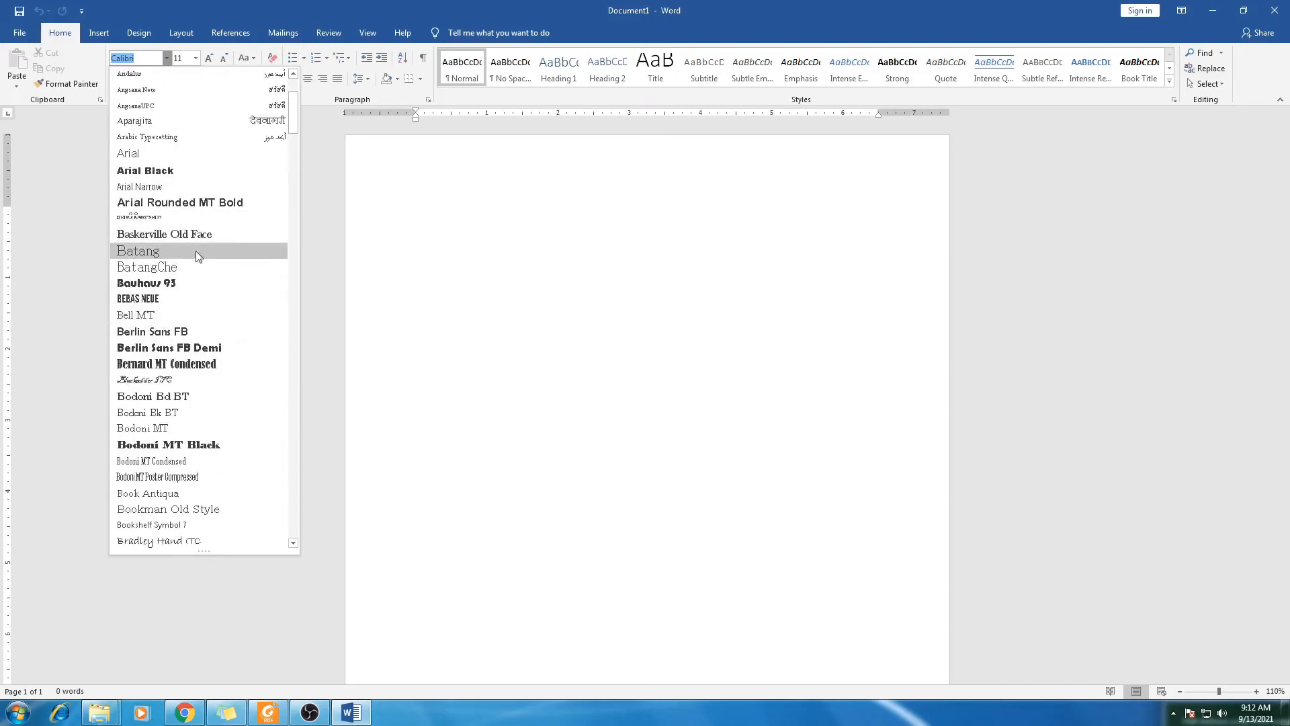
left_click(249, 4)
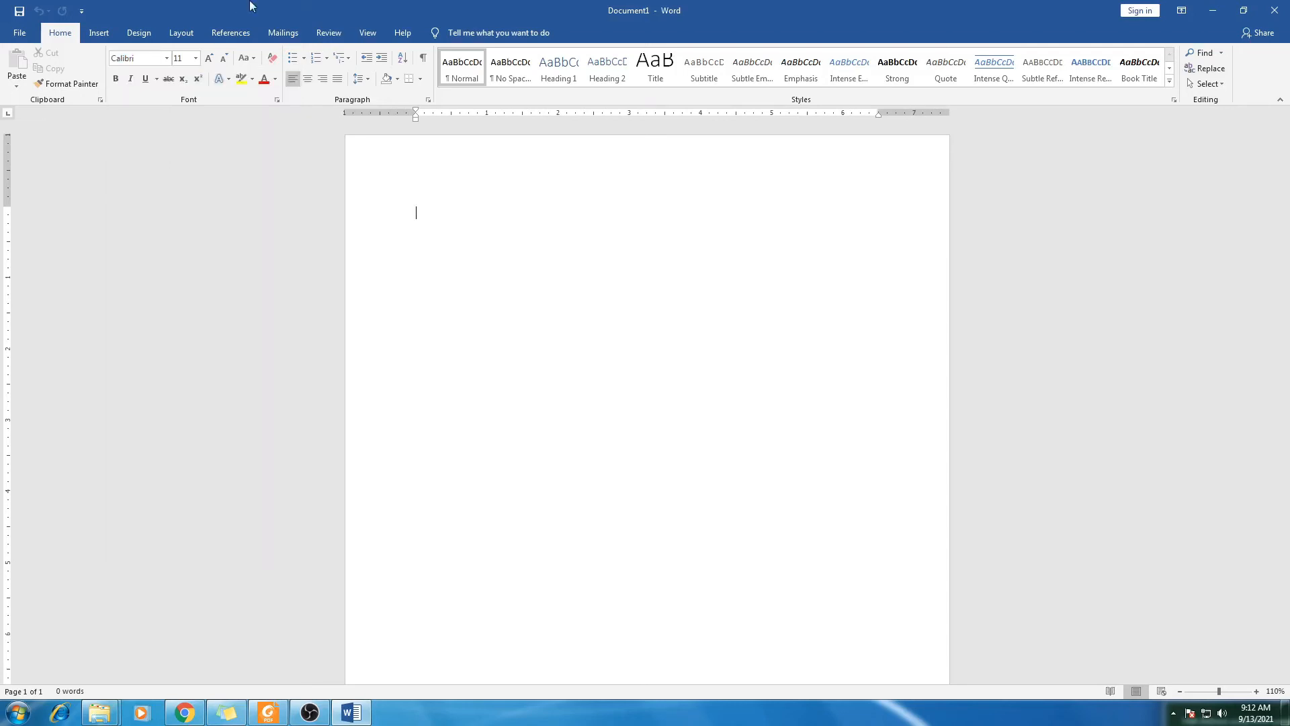
left_click(195, 58)
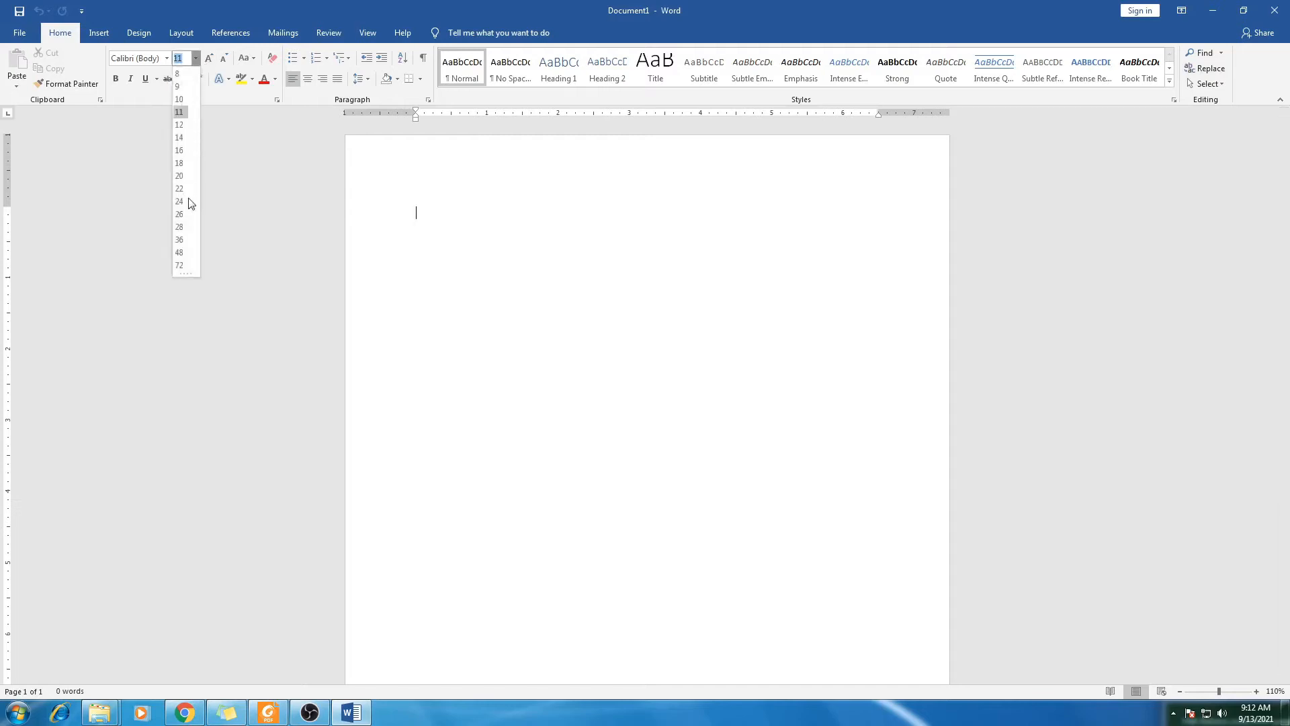
Enter the word KETIK on the first line and make it bold, italic and underlined.
left_click(473, 281)
type("KO")
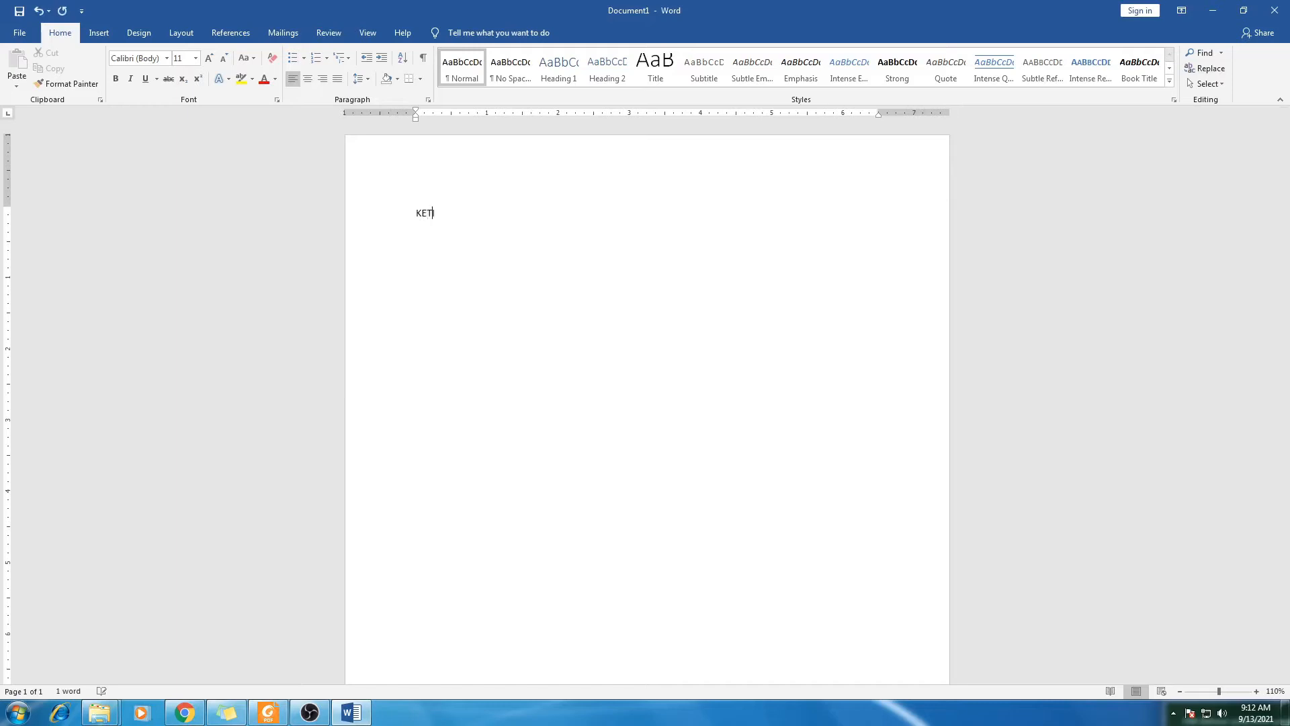
left_click_drag(477, 222, 261, 183)
left_click(195, 58)
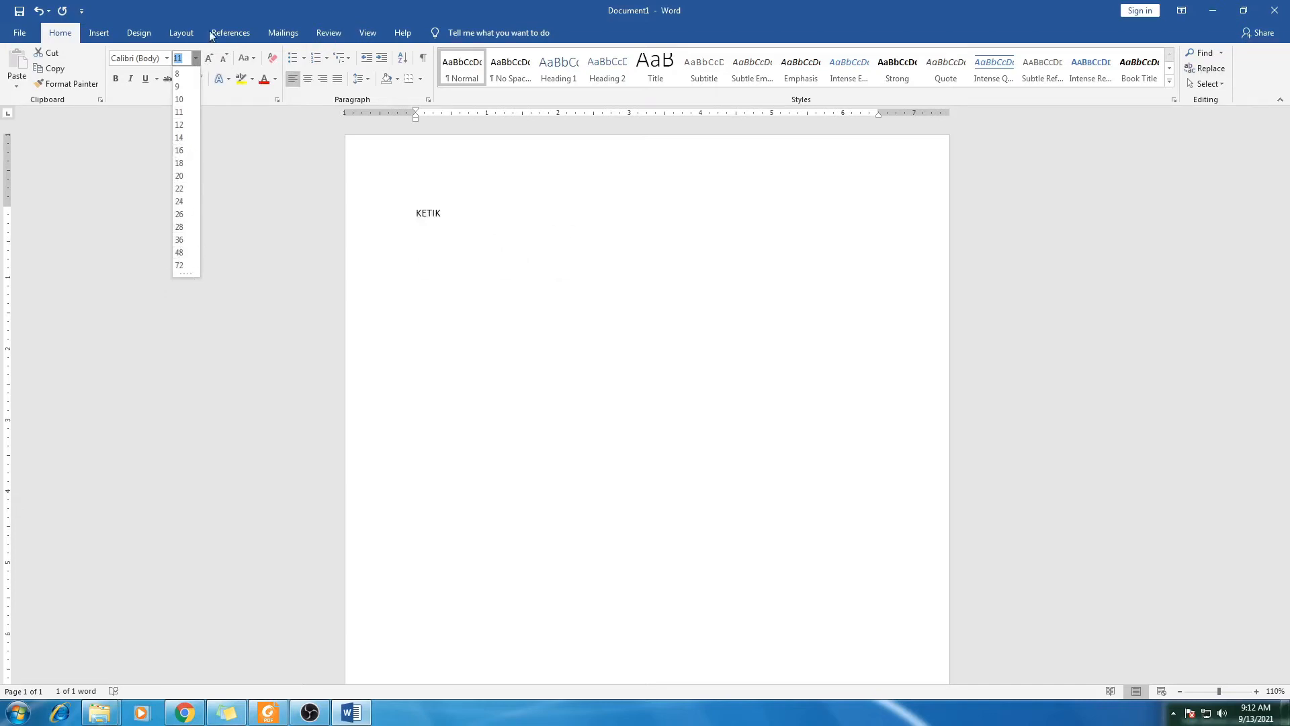
left_click(118, 79)
left_click(118, 81)
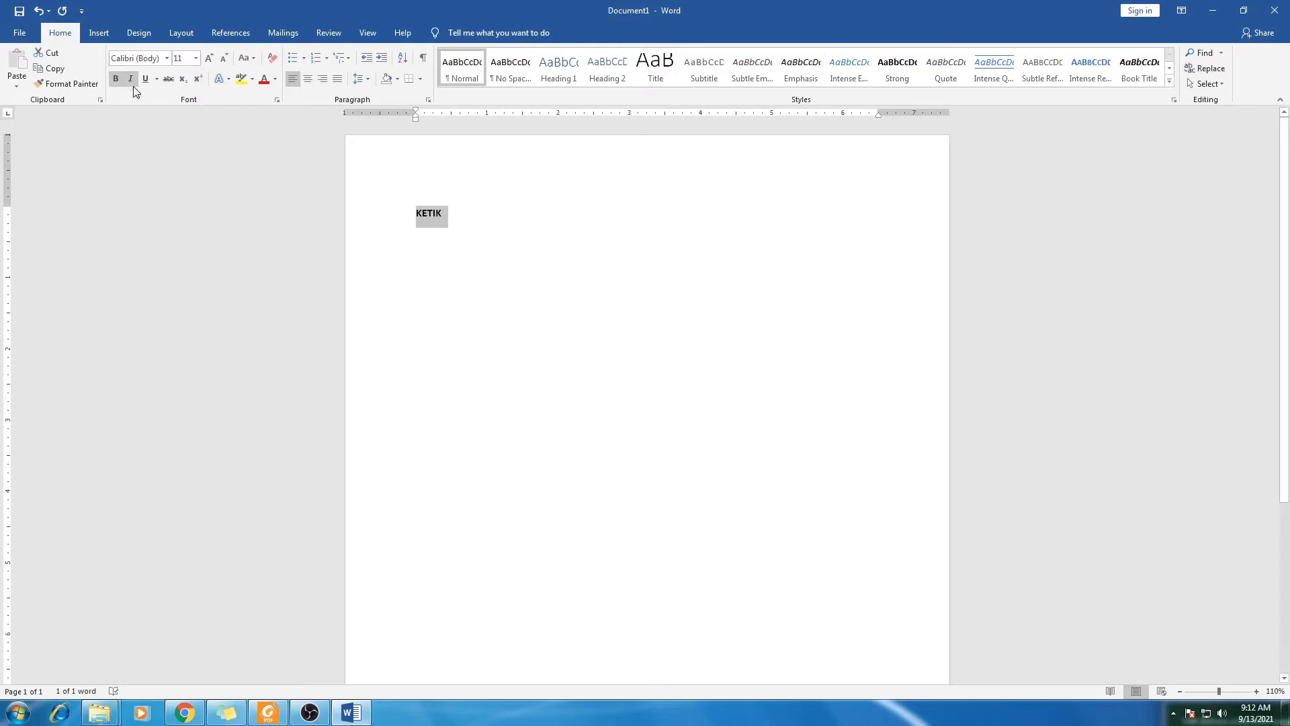
left_click(131, 83)
Enlarge the selected word KETIK to font size 72.
left_click(208, 59)
left_click(209, 59)
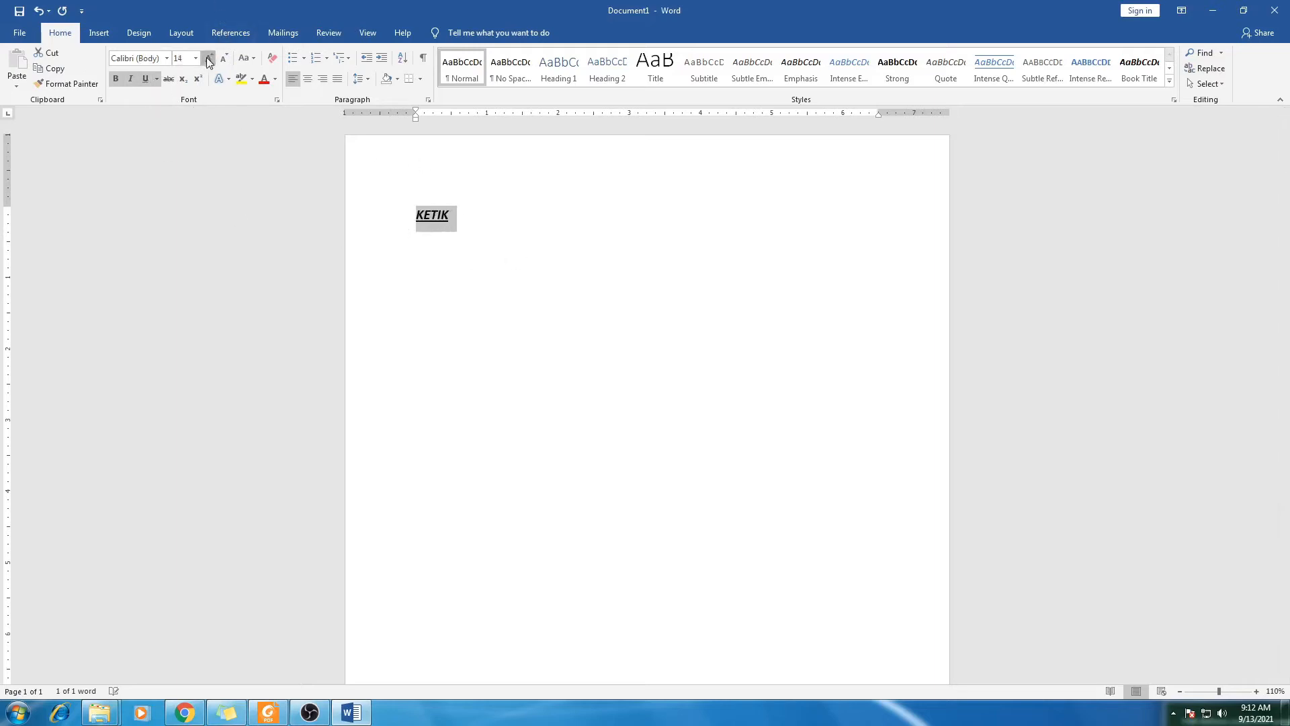
left_click(207, 58)
left_click(208, 59)
left_click(208, 58)
left_click(208, 58)
left_click(208, 58)
left_click(208, 59)
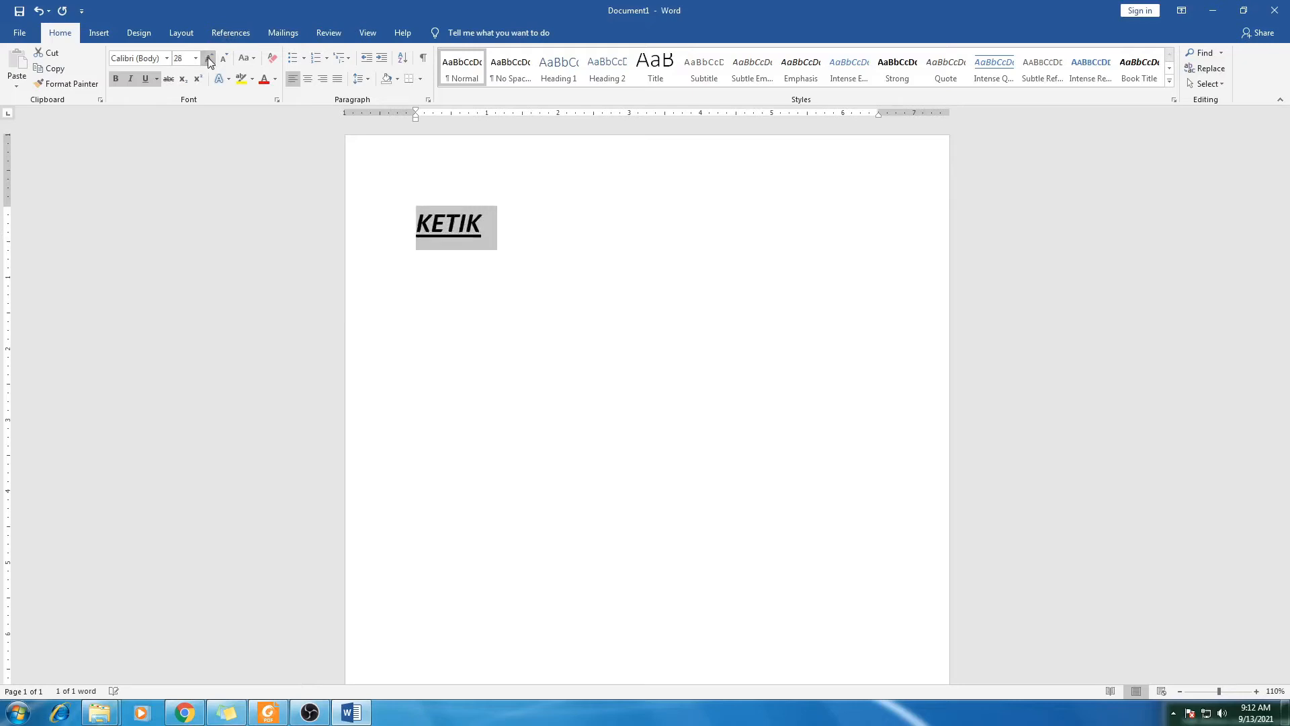
left_click(207, 59)
left_click(208, 58)
left_click(208, 59)
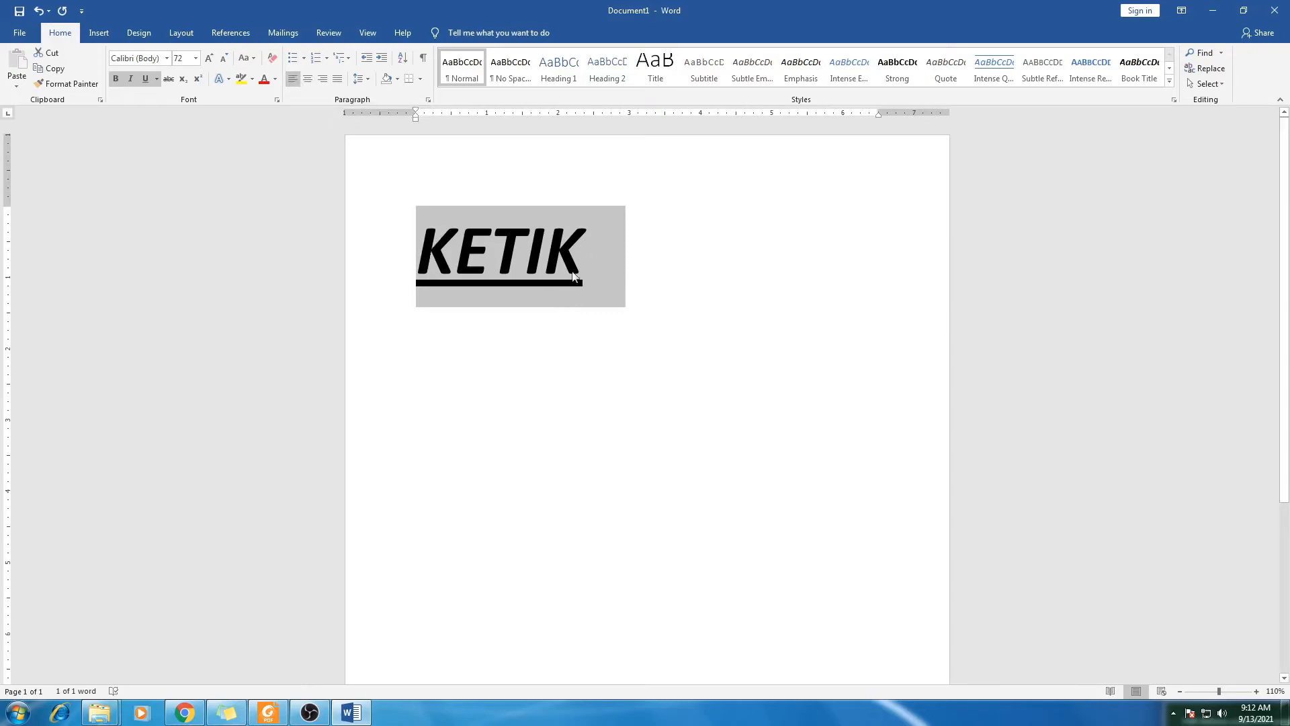
Try centred, right and justified alignment on the word KETIK, then return it to left alignment.
left_click(311, 80)
left_click(322, 89)
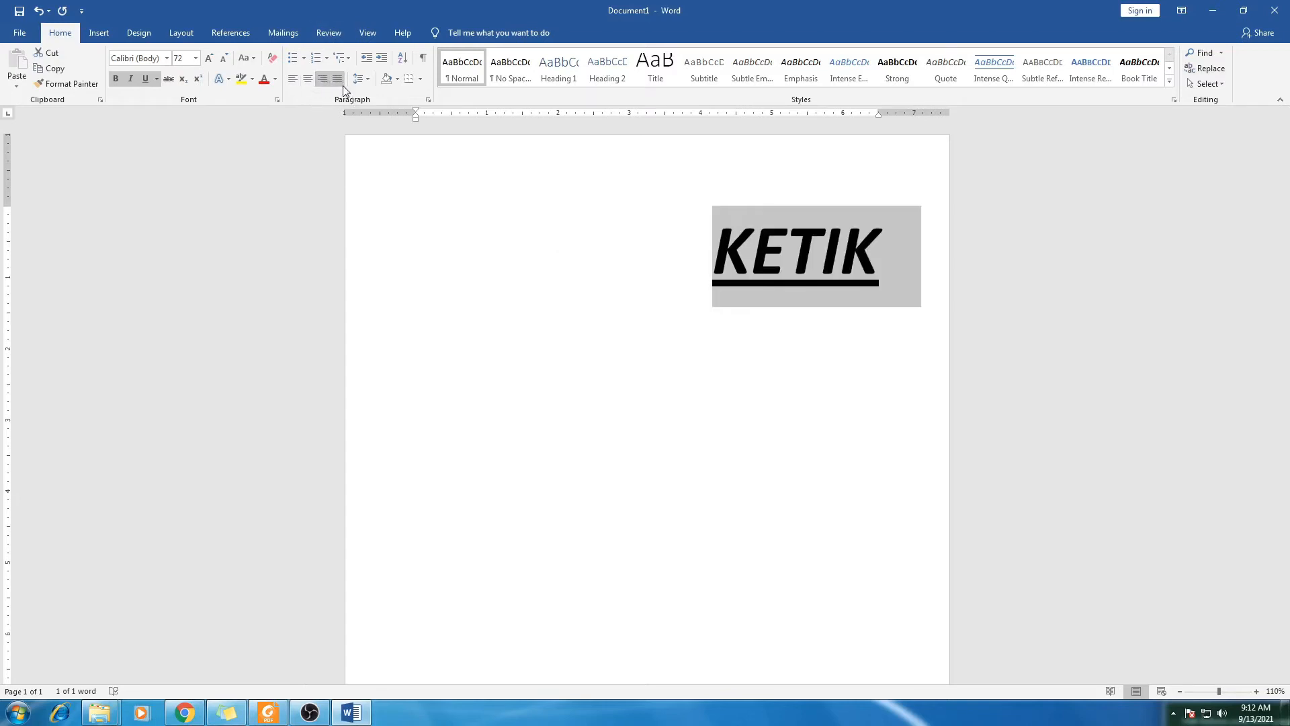
left_click(339, 84)
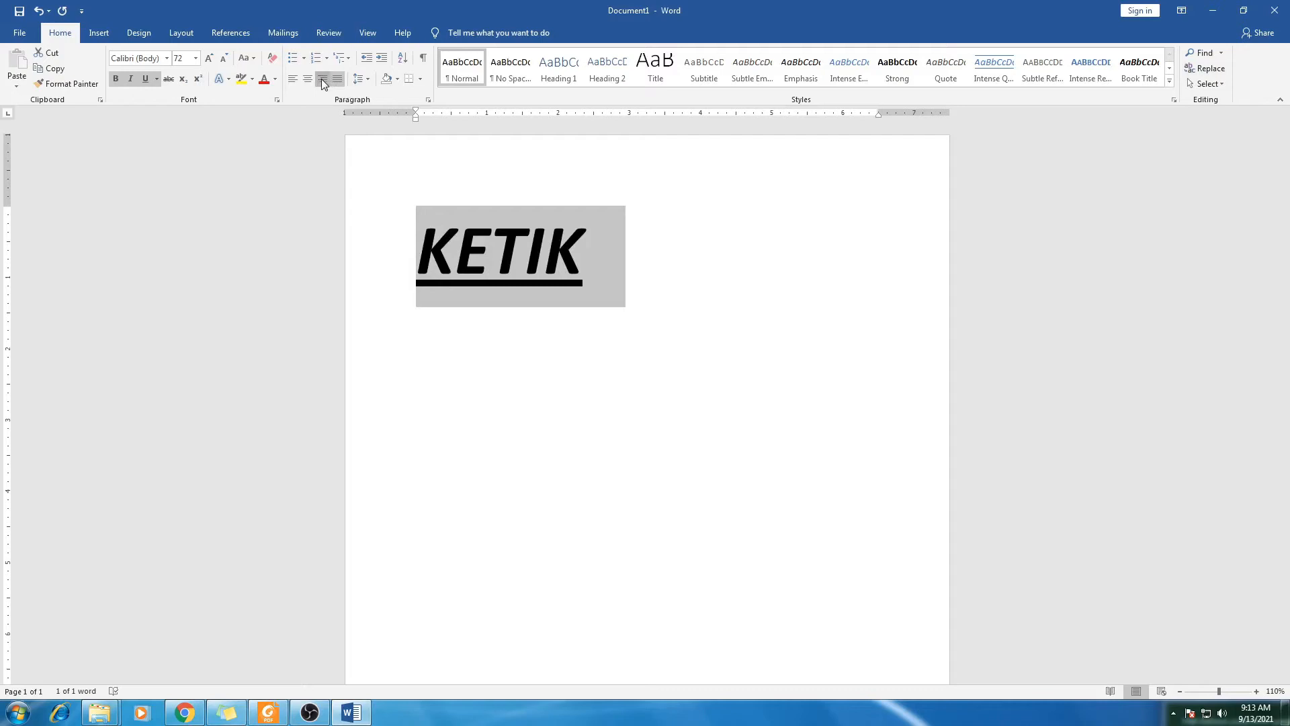
left_click(322, 79)
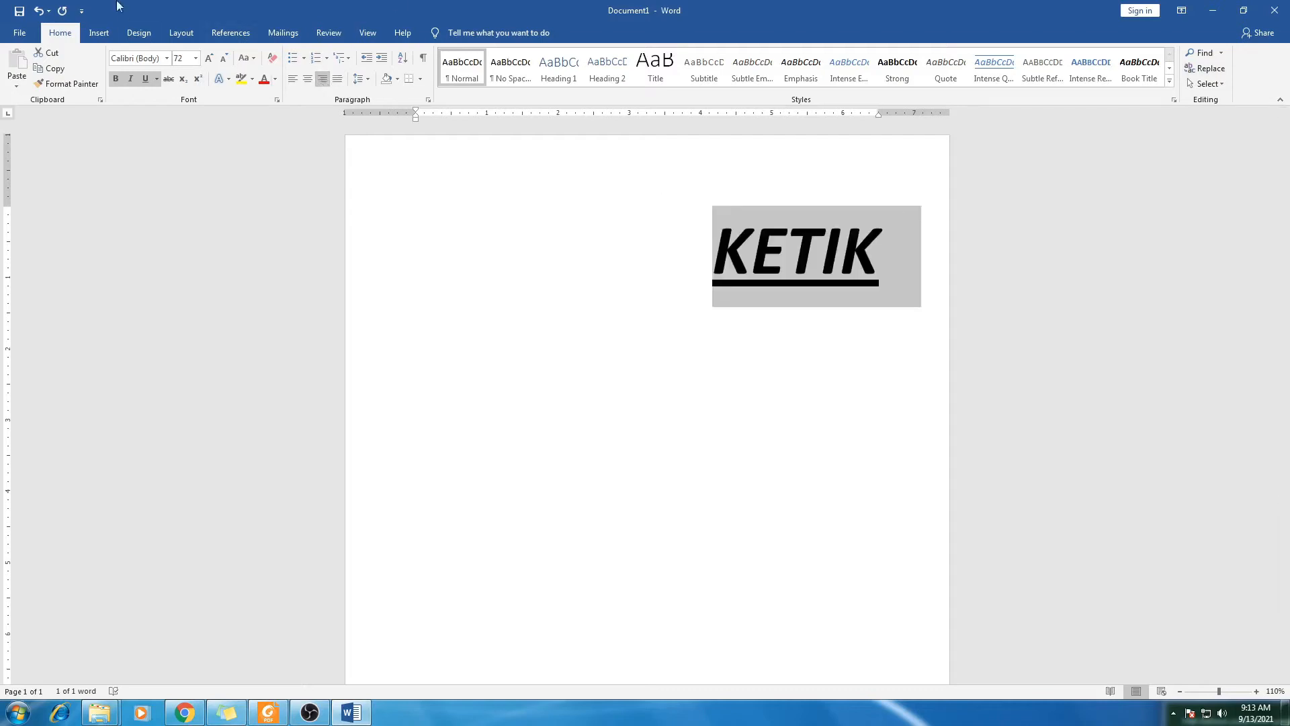
left_click(276, 79)
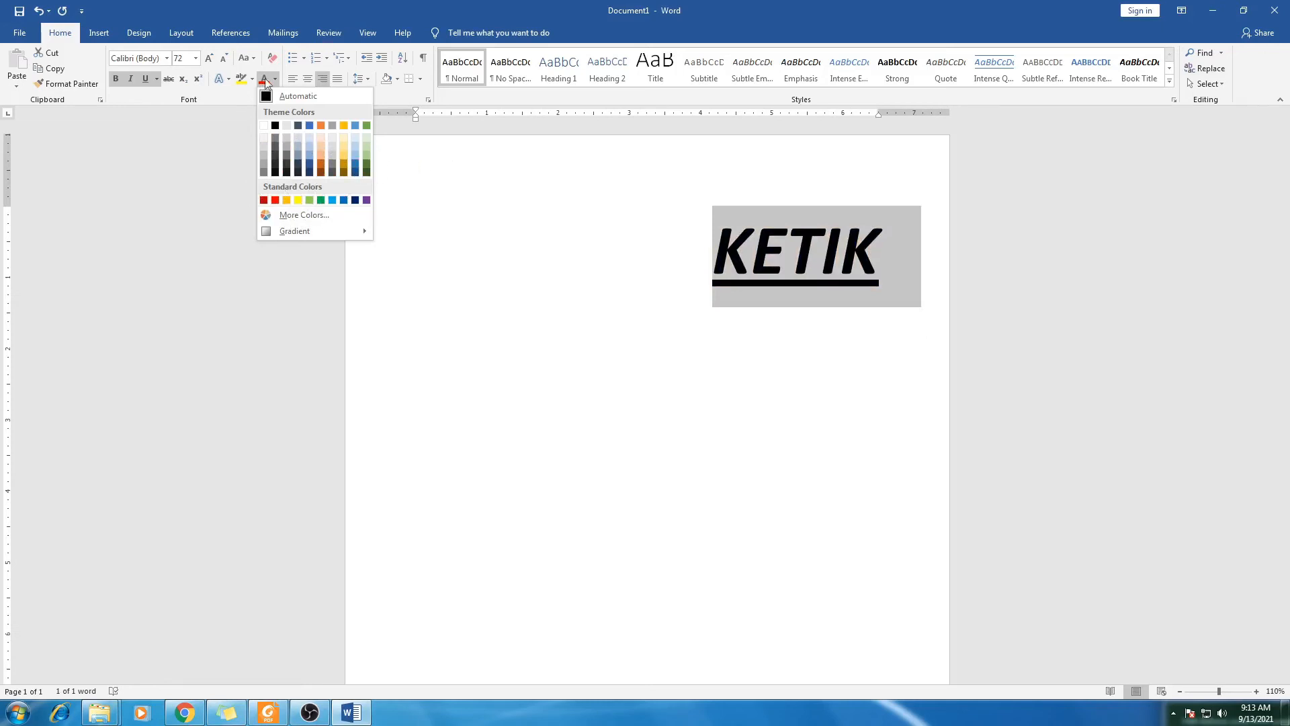
left_click(293, 78)
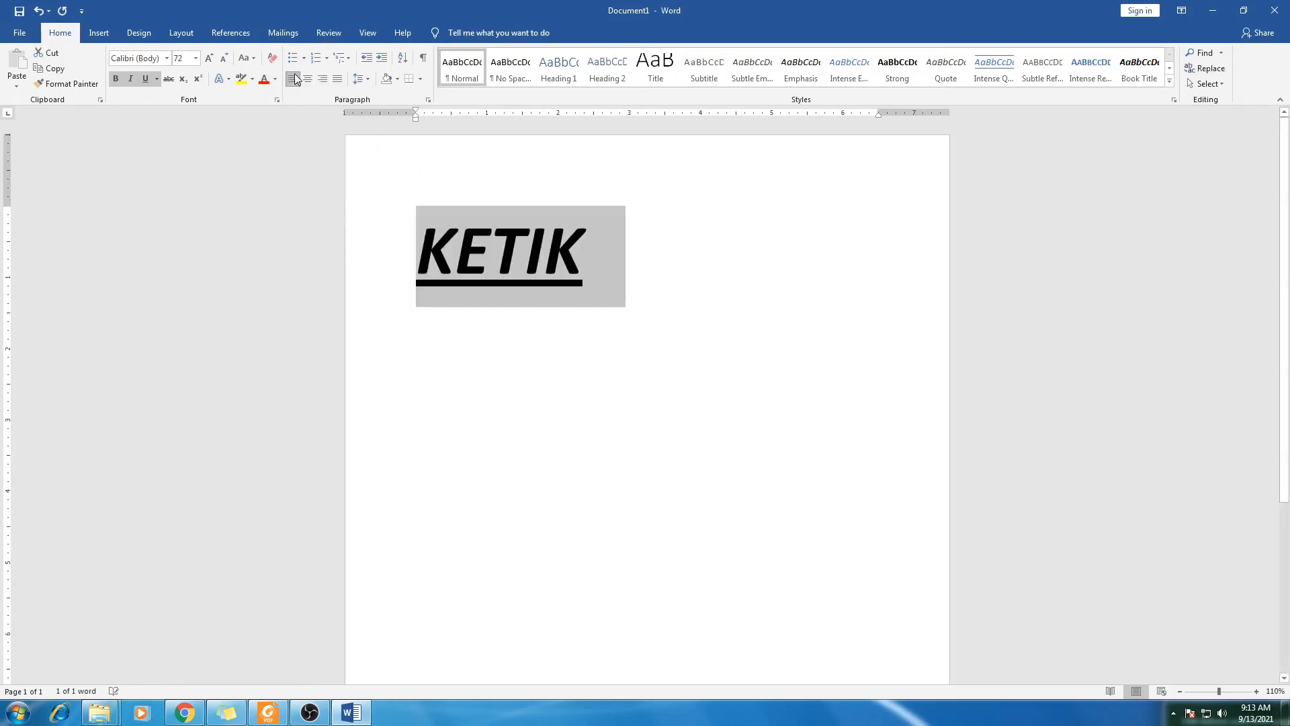
Insert a smiley face shape about 3.5 inches high and 3.7 inches wide below the word KETIK, then deselect it.
left_click(107, 31)
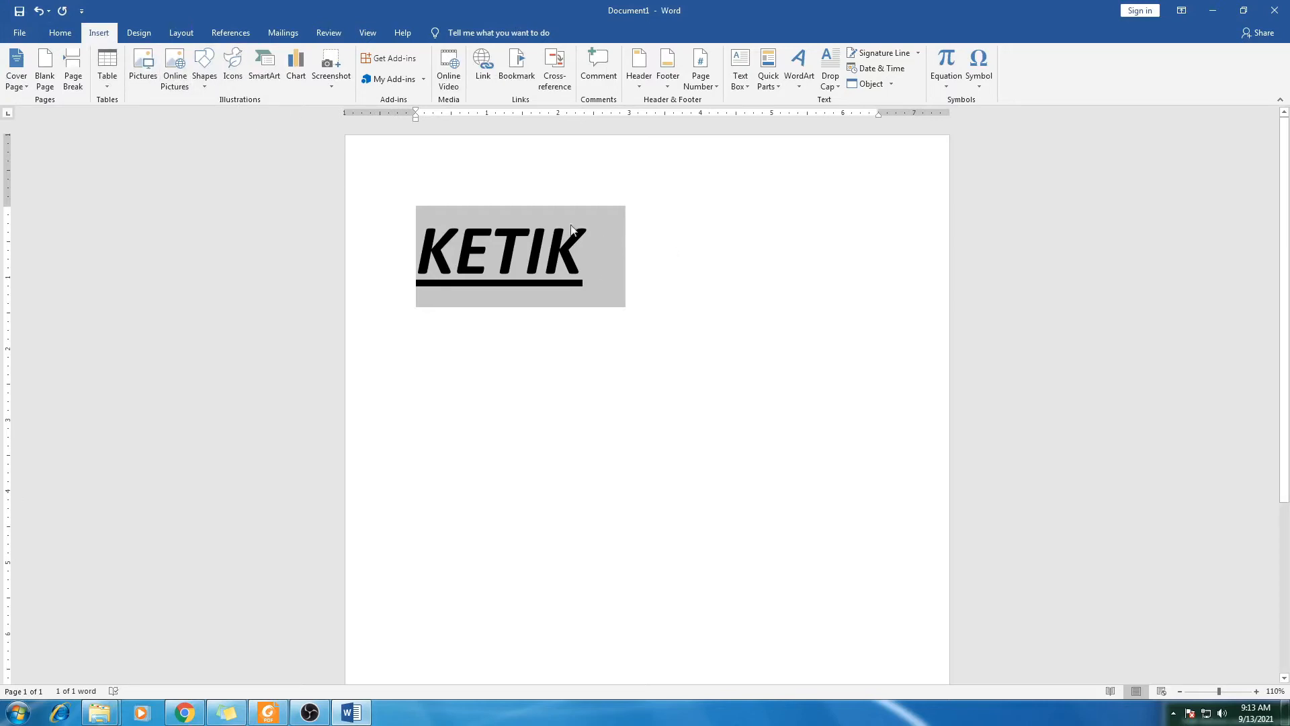
left_click(645, 231)
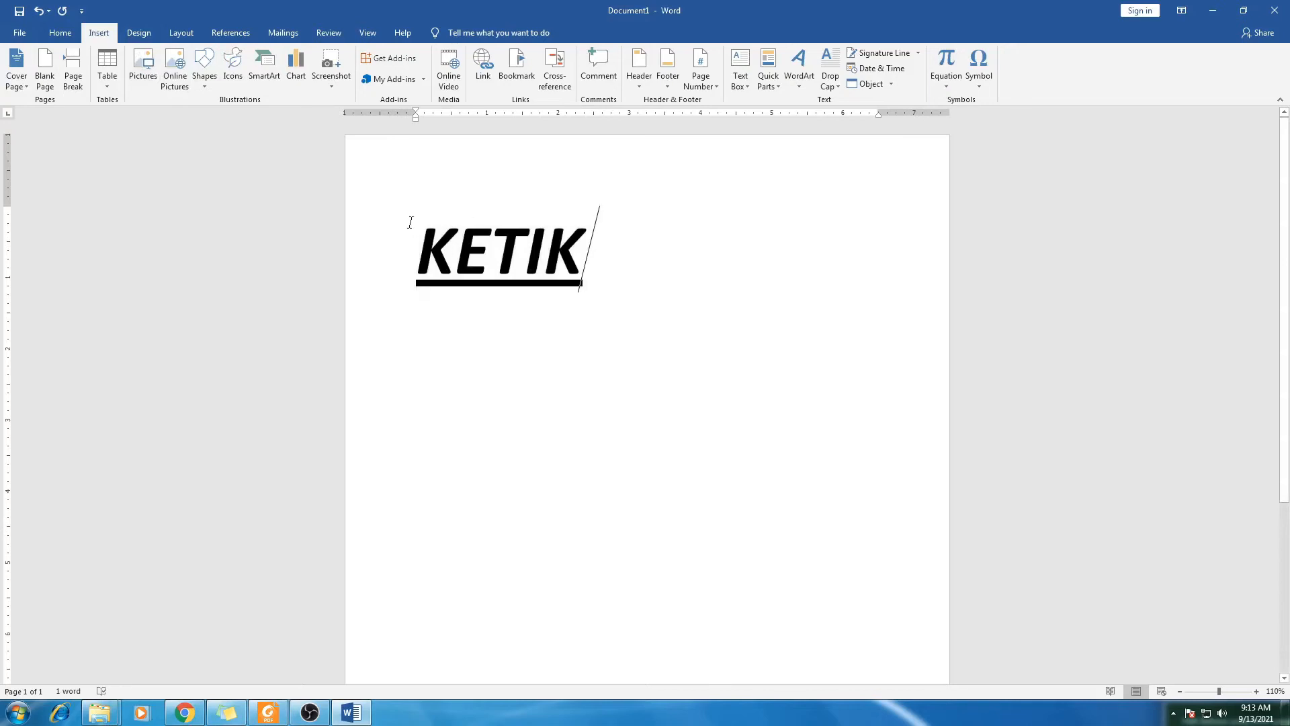
left_click(213, 84)
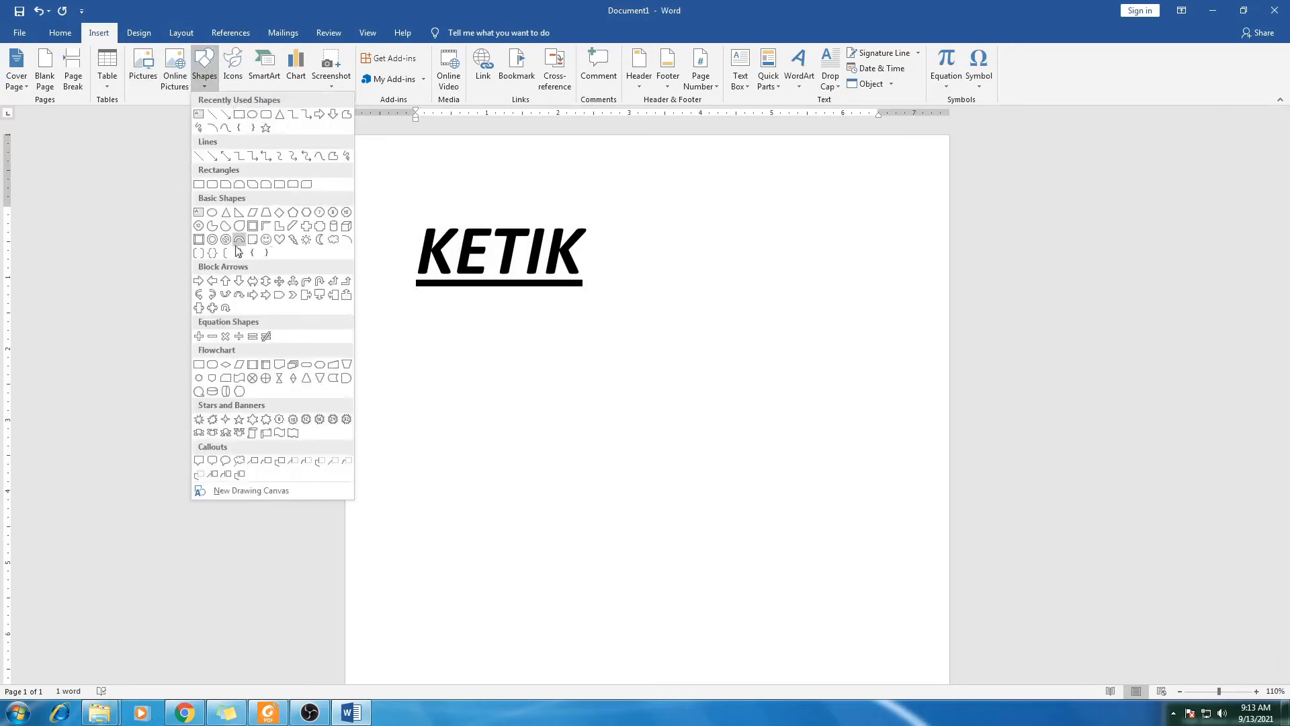
left_click(259, 240)
mouse_move(508, 333)
left_mouse_down()
mouse_move(712, 429)
mouse_move(744, 587)
mouse_move(774, 583)
left_mouse_up()
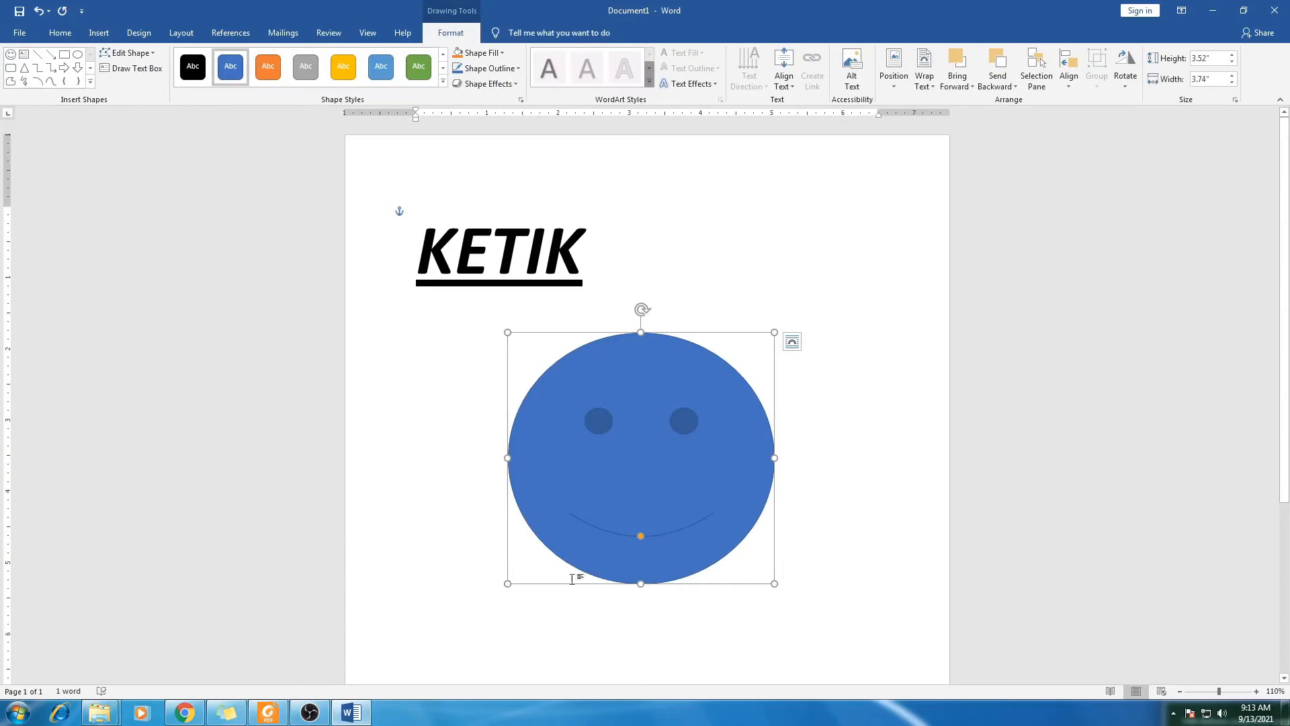
left_click(843, 280)
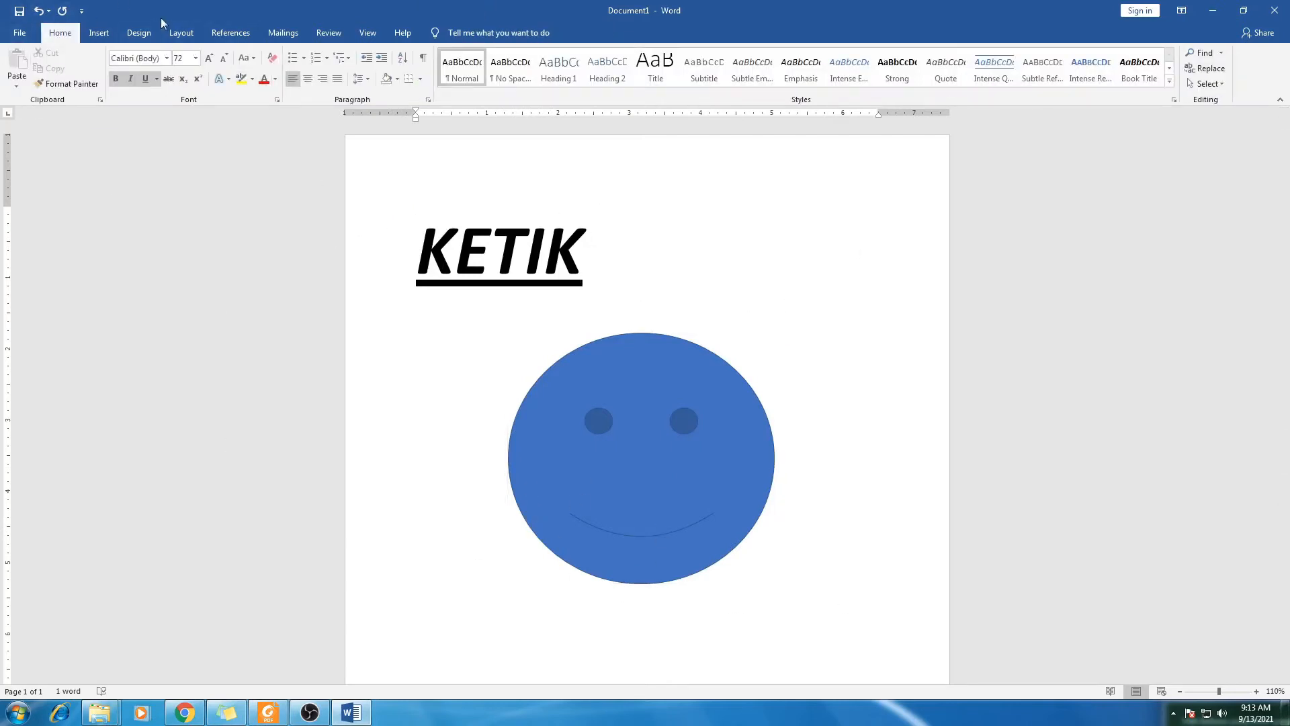
Insert the Koala picture from the Sample Pictures folder after the word KETIK.
left_click(99, 33)
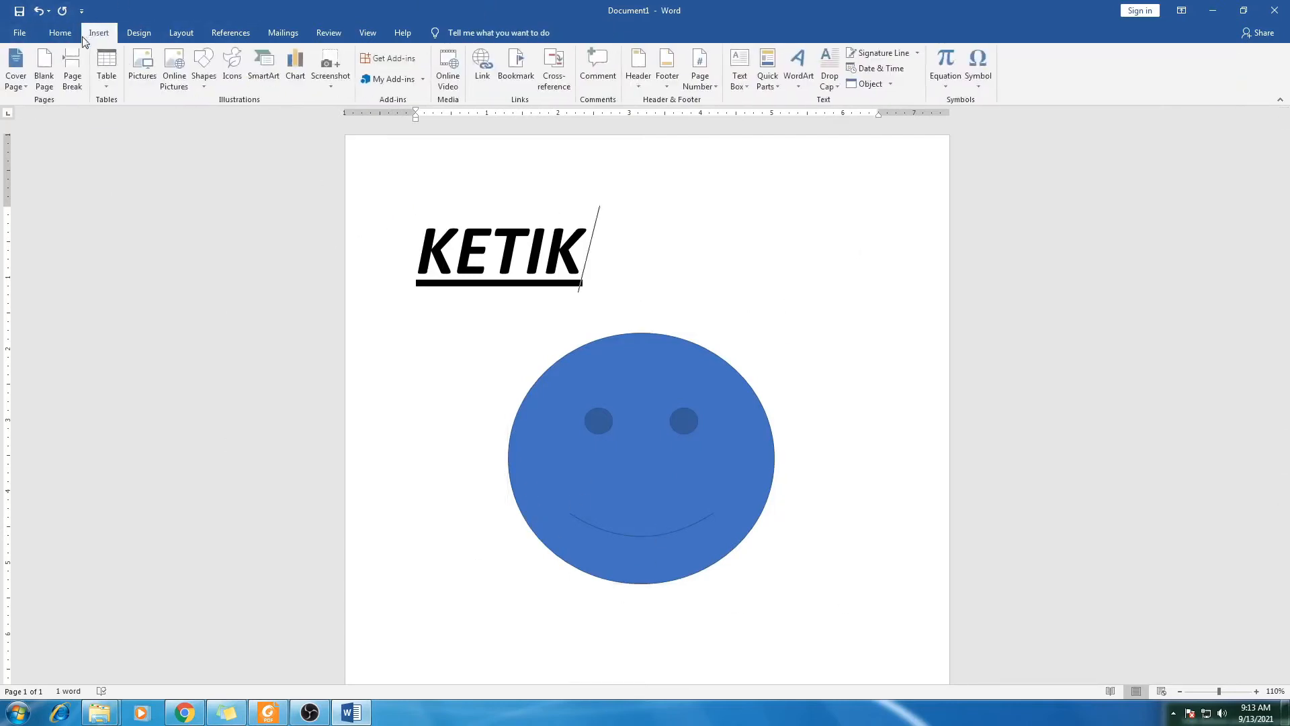
left_click(146, 76)
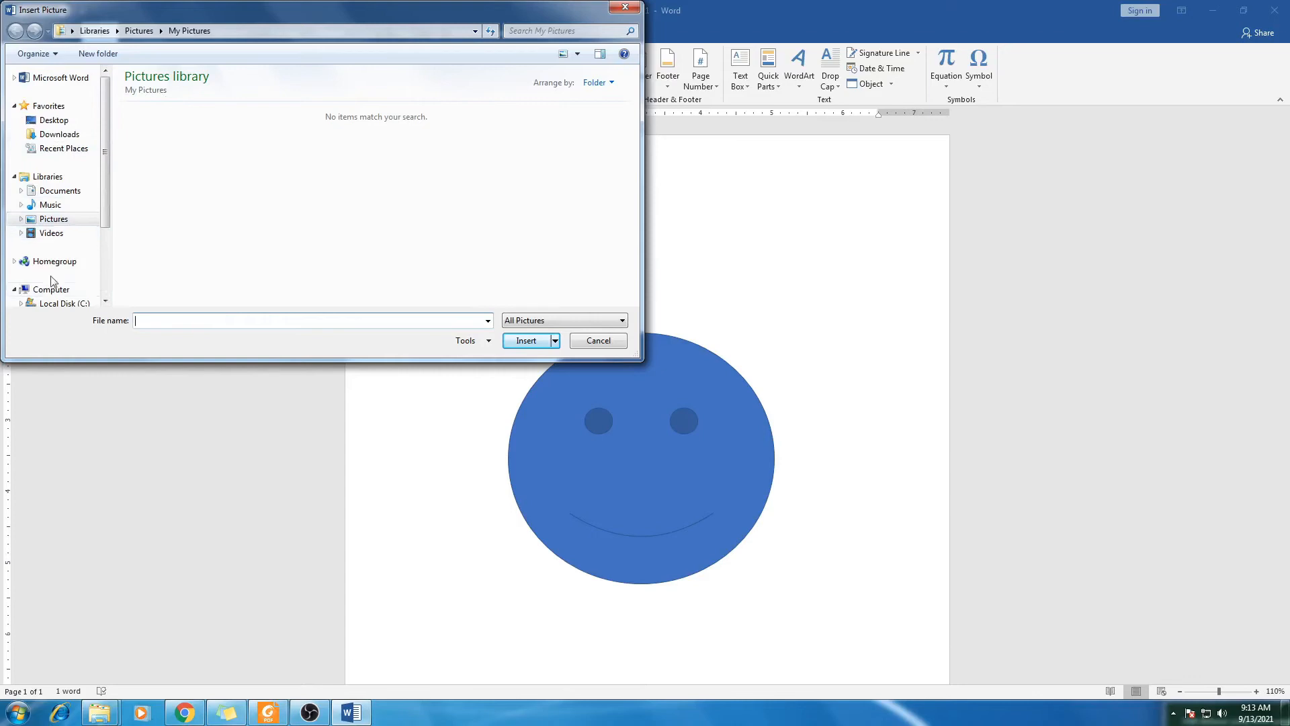
left_click(59, 216)
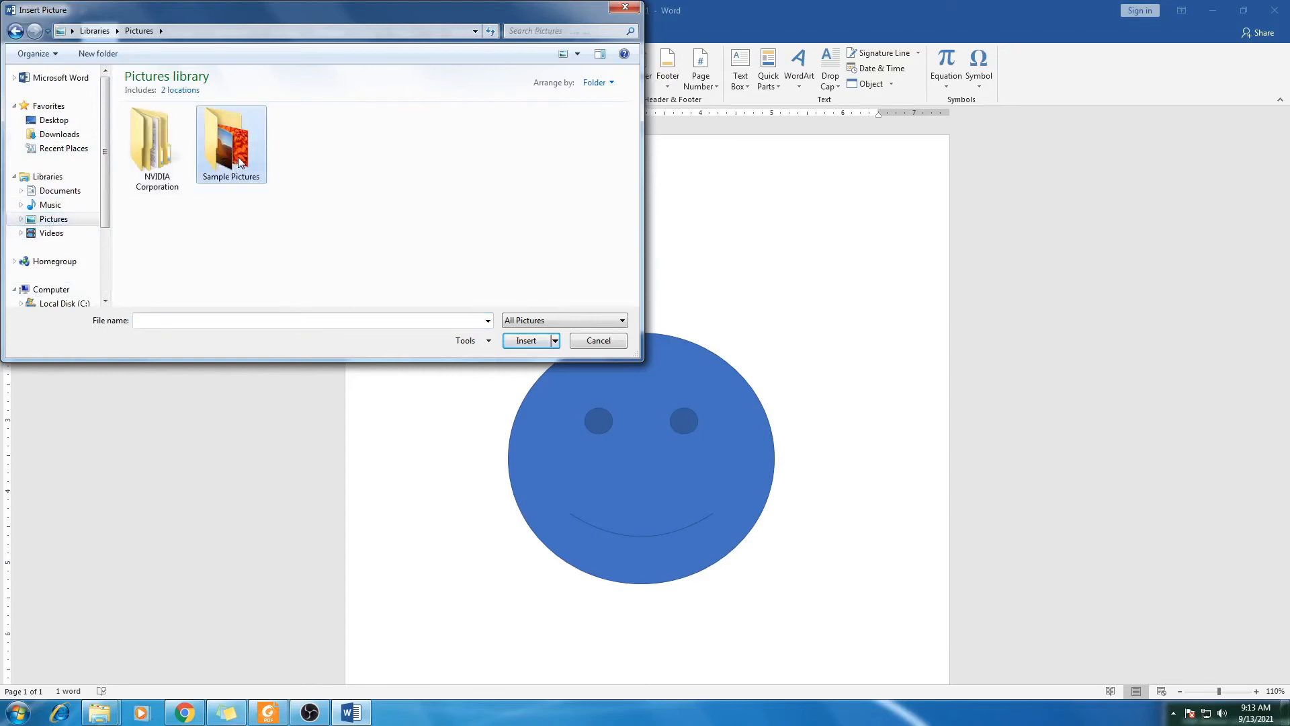
double_click(211, 134)
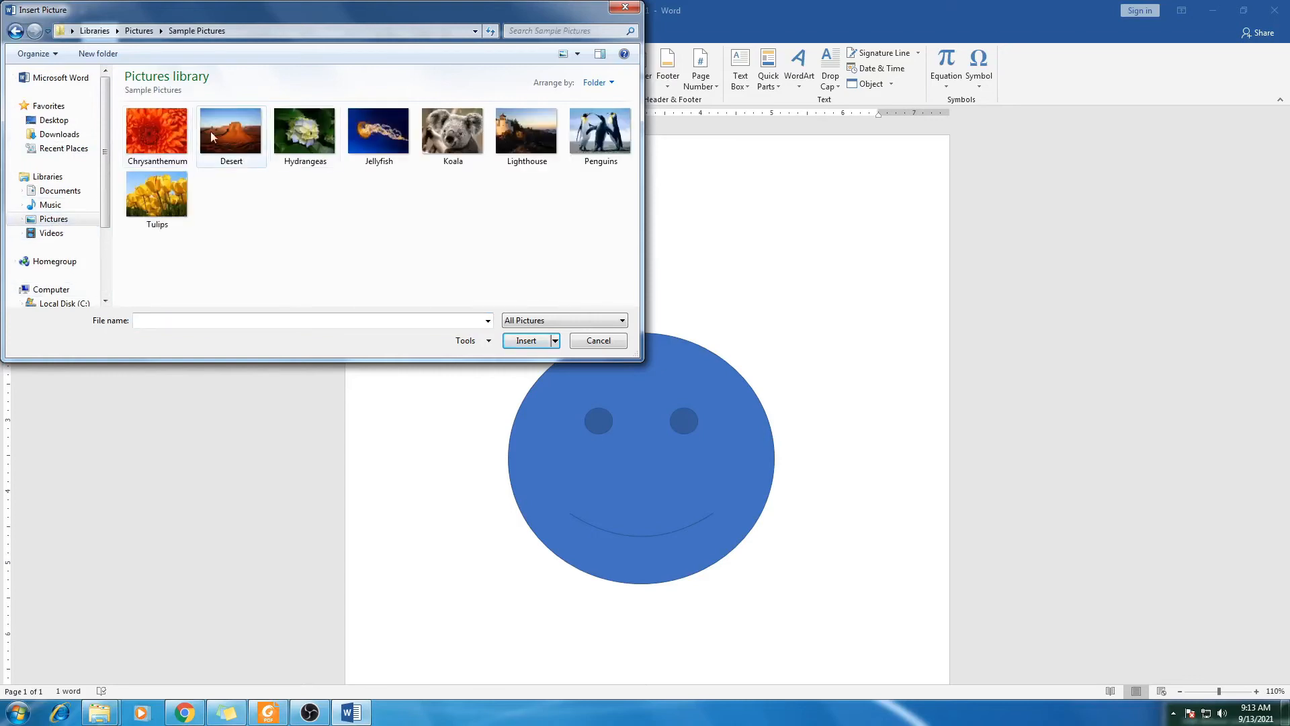
double_click(453, 131)
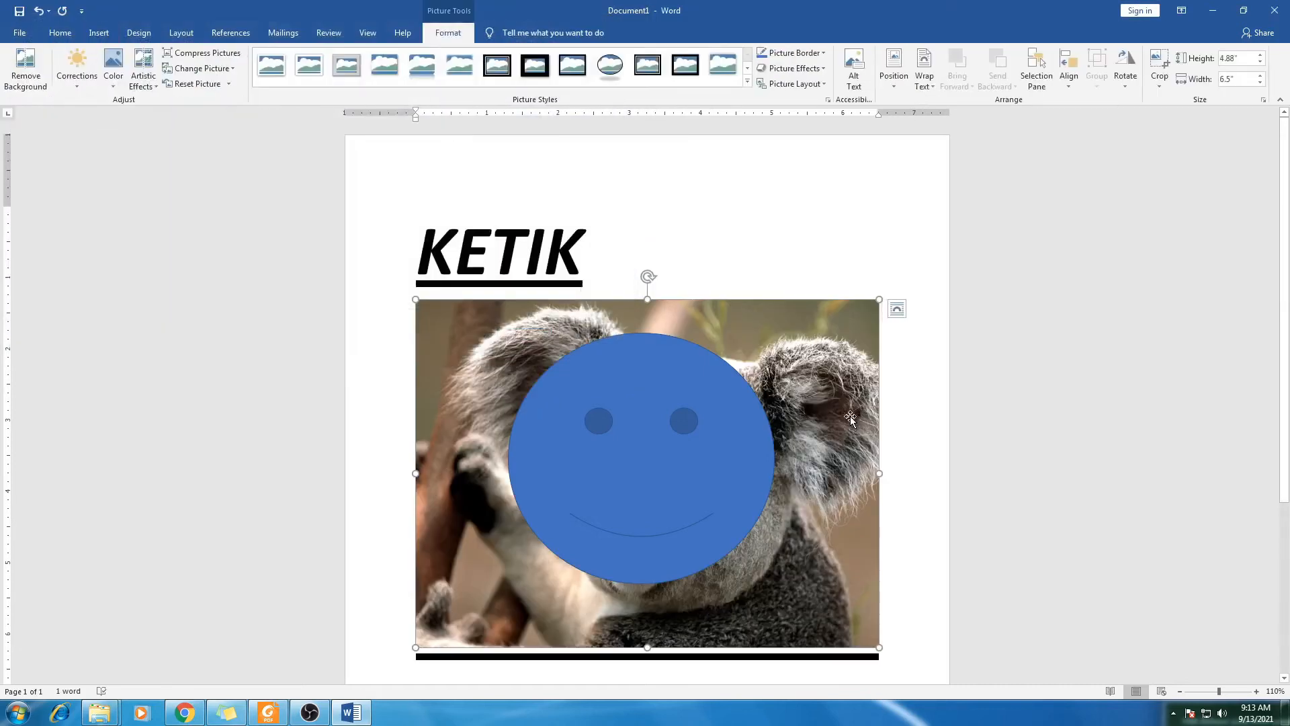
Shrink the koala picture proportionally to about 1.78 inches high and 2.38 inches wide.
scroll(850, 418, "down", 3)
left_click_drag(878, 509, 585, 288)
scroll(590, 263, "up", 3)
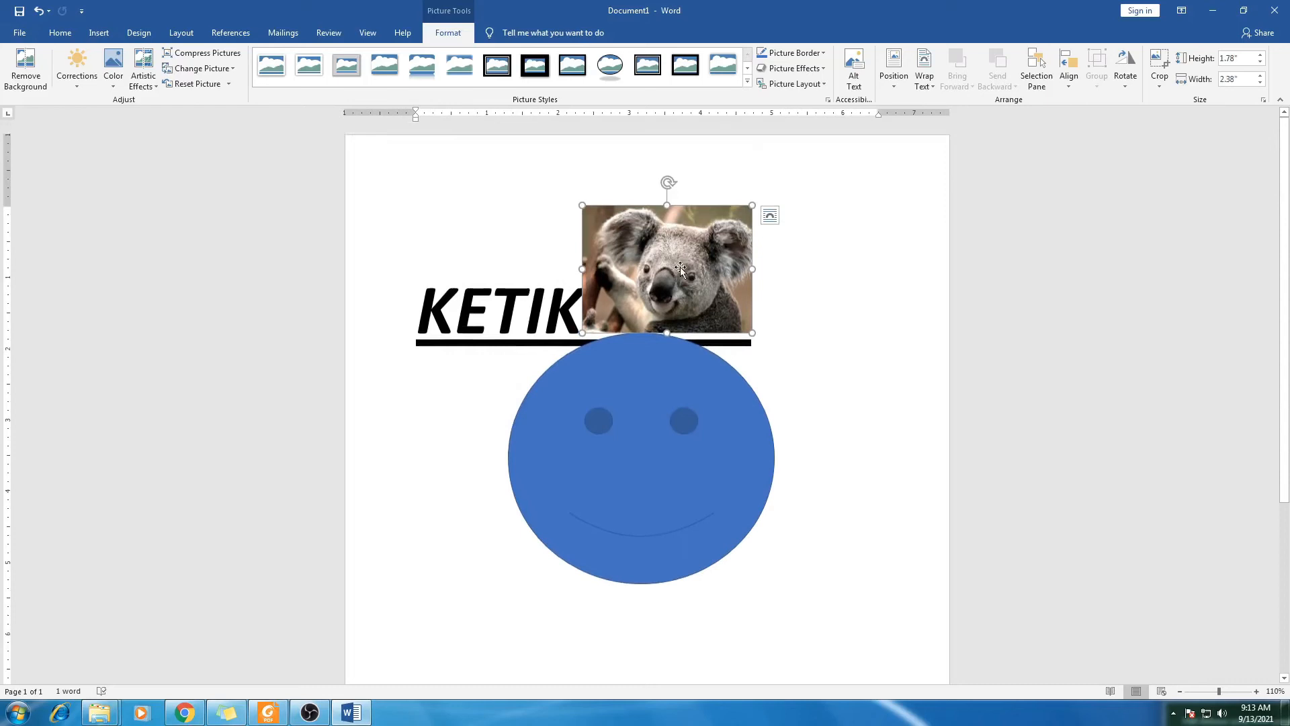
left_click(99, 35)
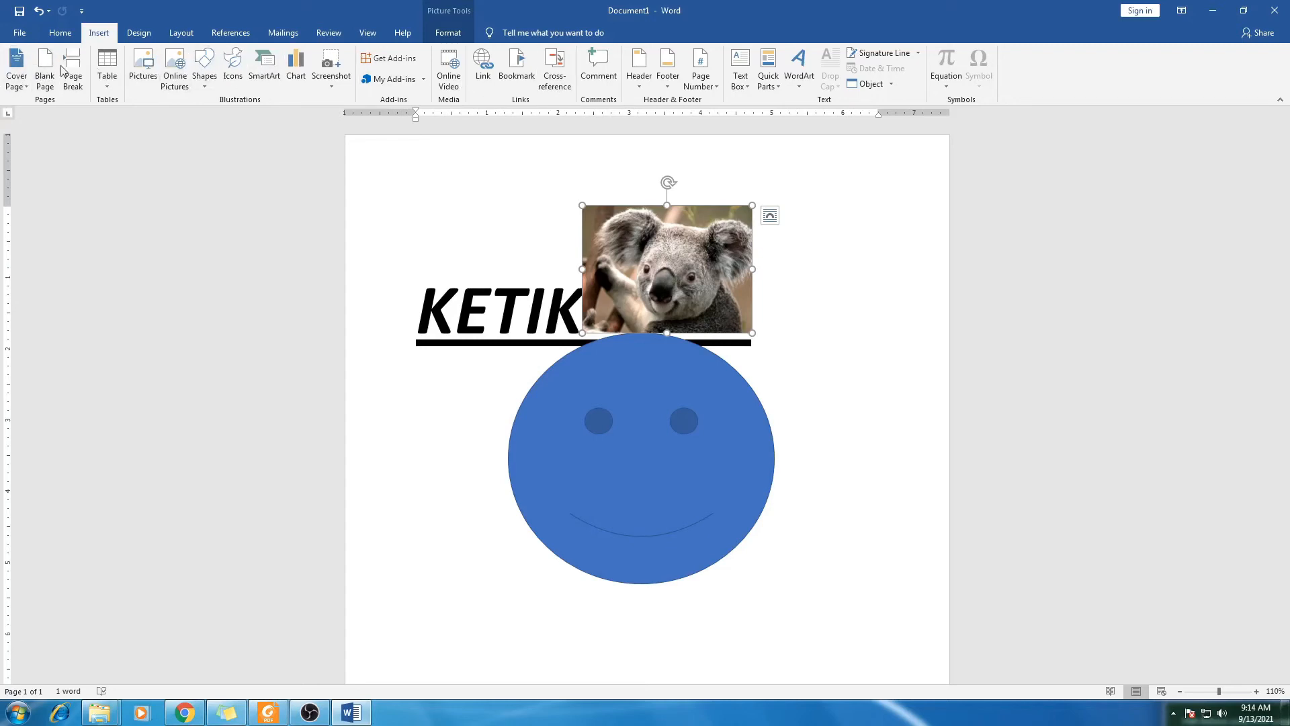
scroll(541, 150, "down", 3)
scroll(490, 182, "up", 3)
left_click(141, 35)
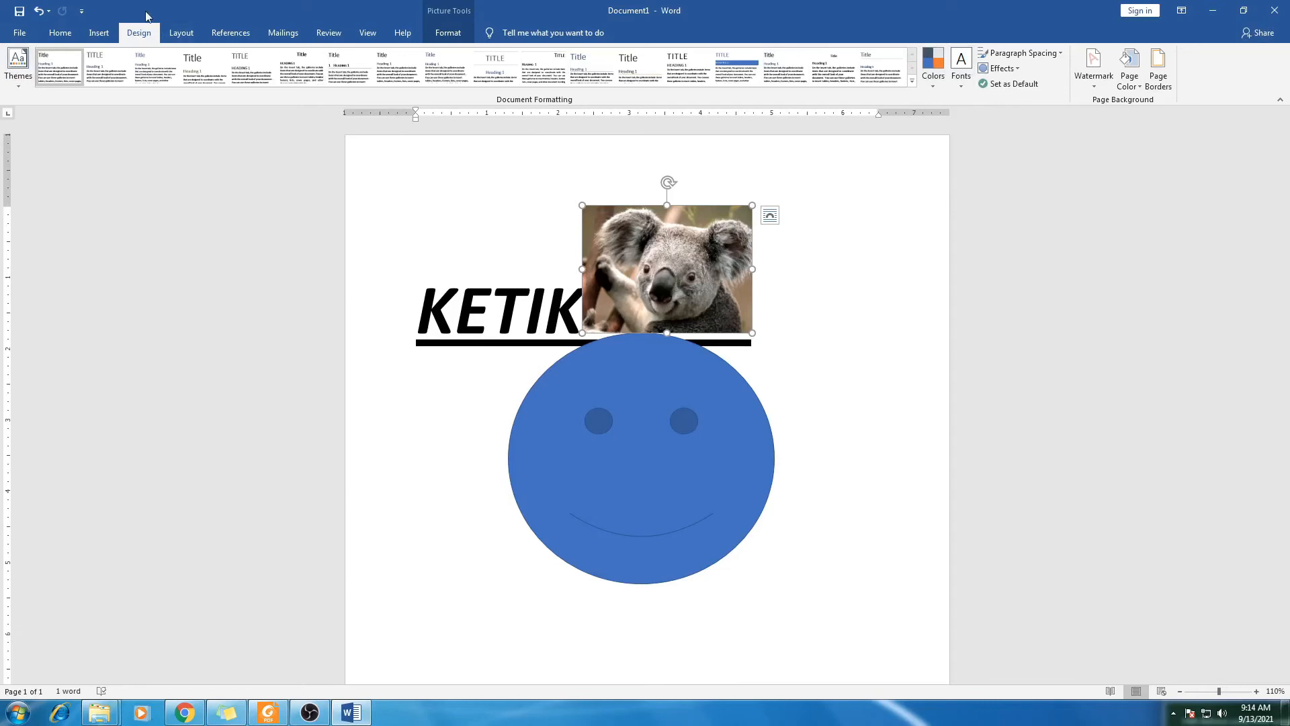
Examine the list of preset paper sizes, from A4 through to the larger formats.
left_click(176, 33)
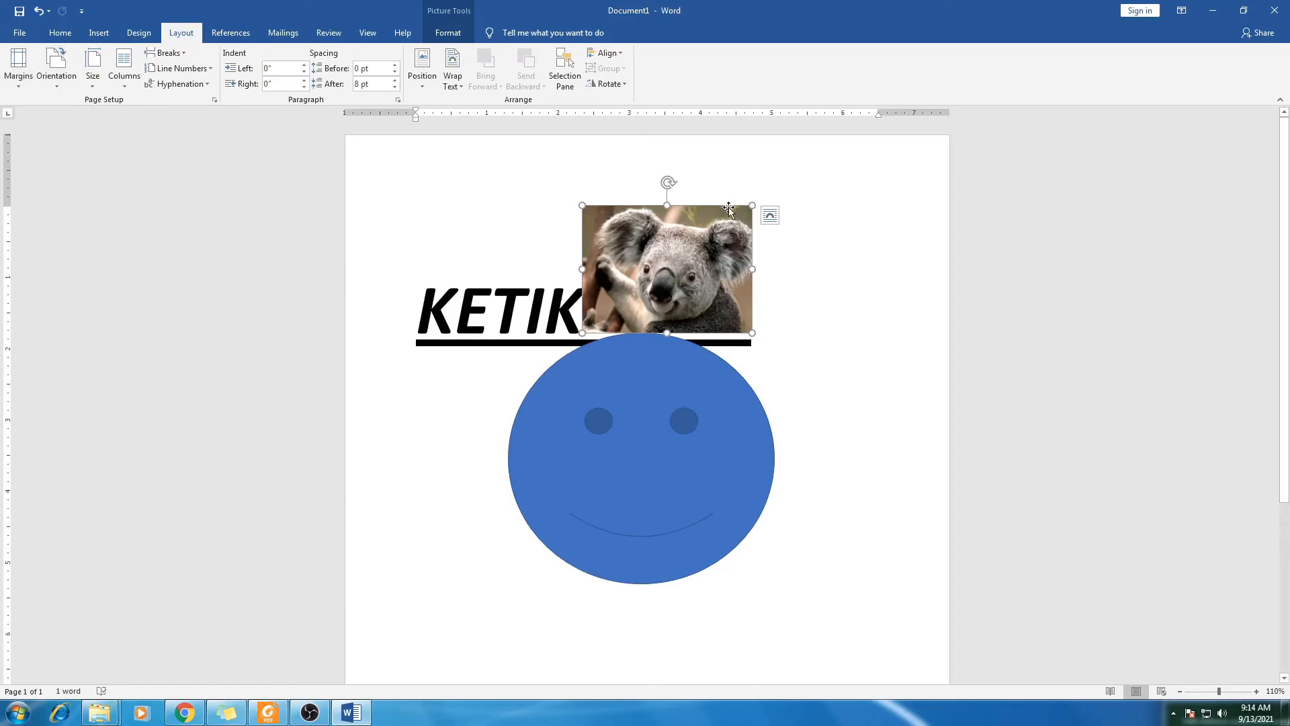
scroll(687, 239, "down", 5)
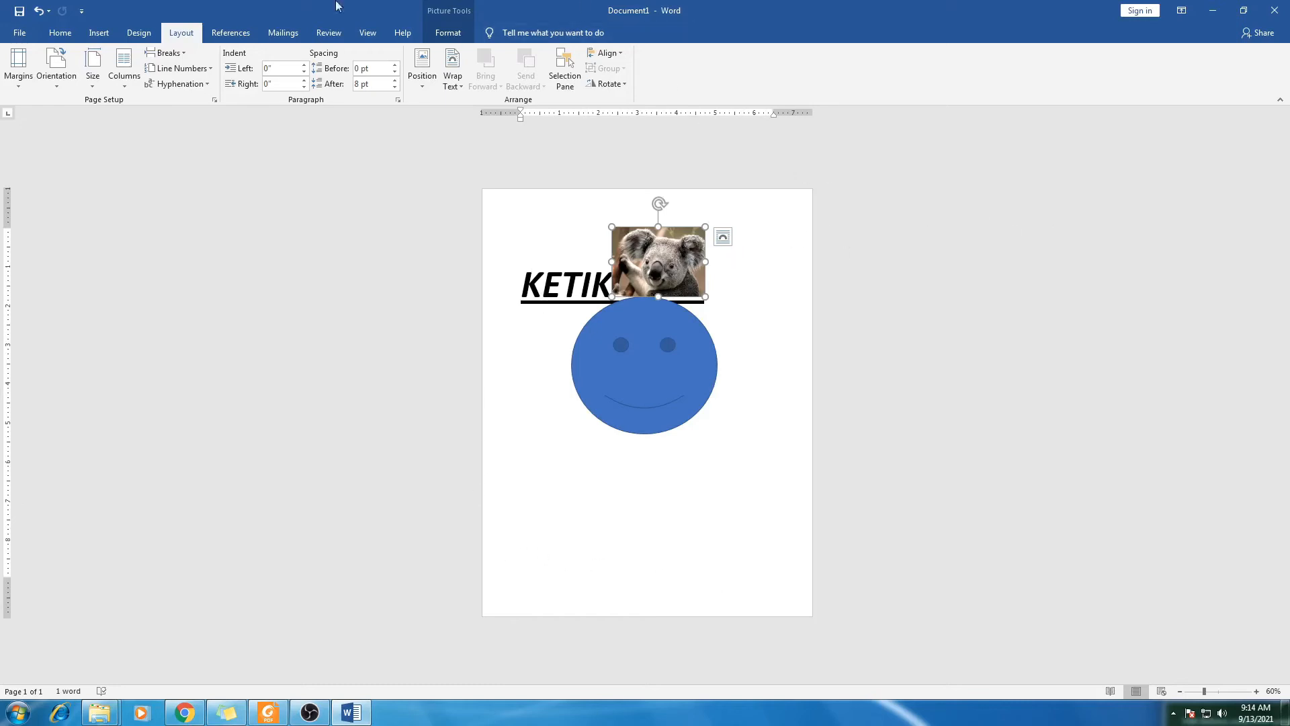
left_click(94, 66)
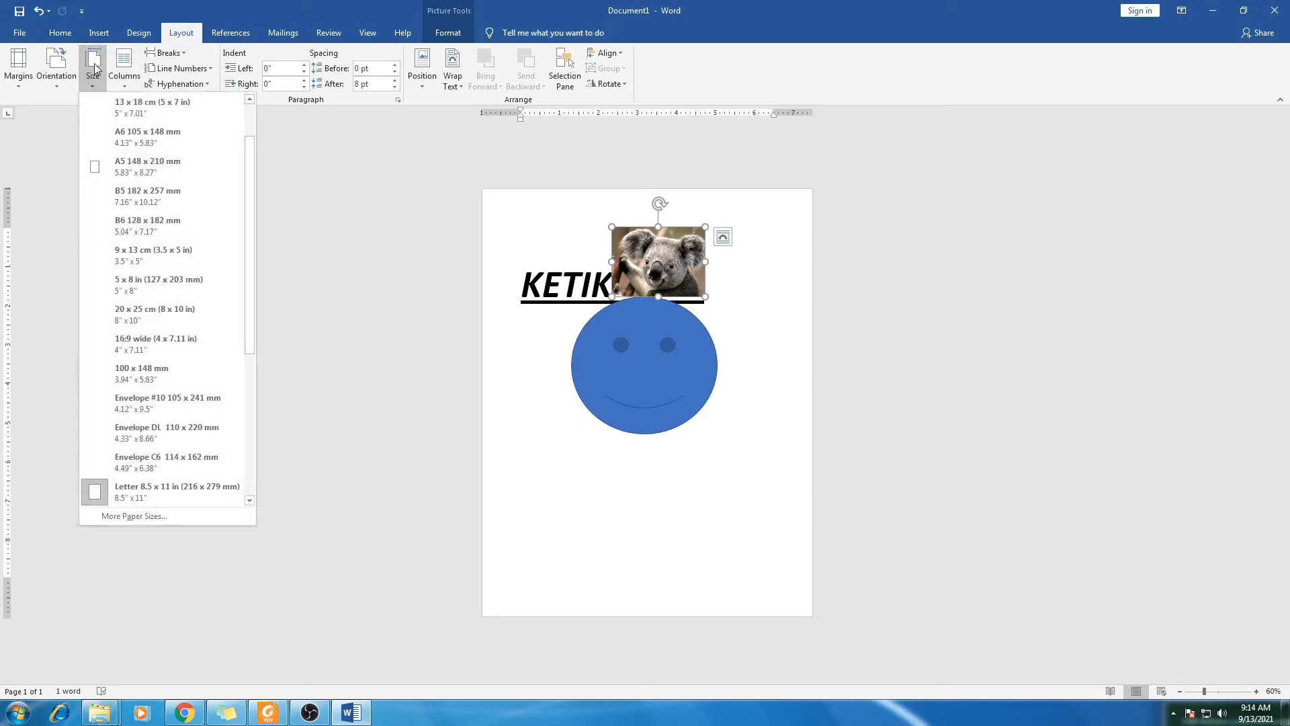
scroll(146, 195, "up", 1)
scroll(146, 195, "down", 4)
scroll(146, 195, "up", 4)
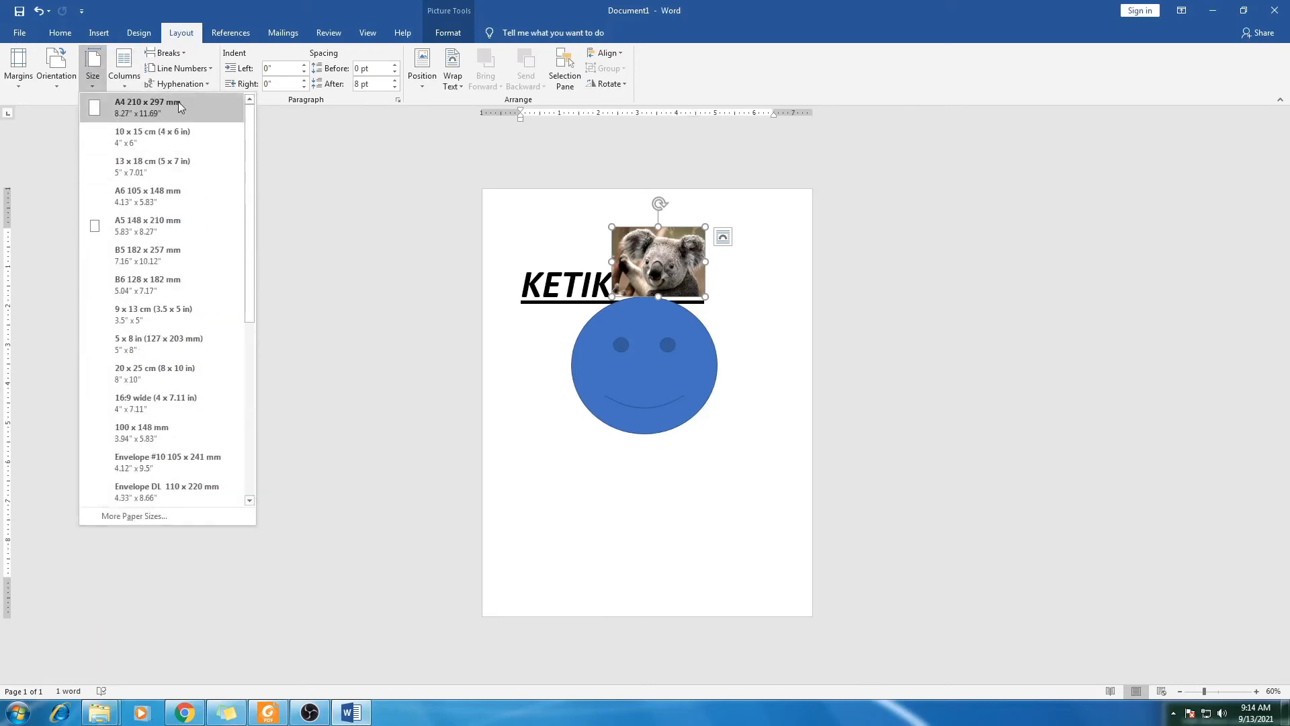
scroll(181, 353, "down", 4)
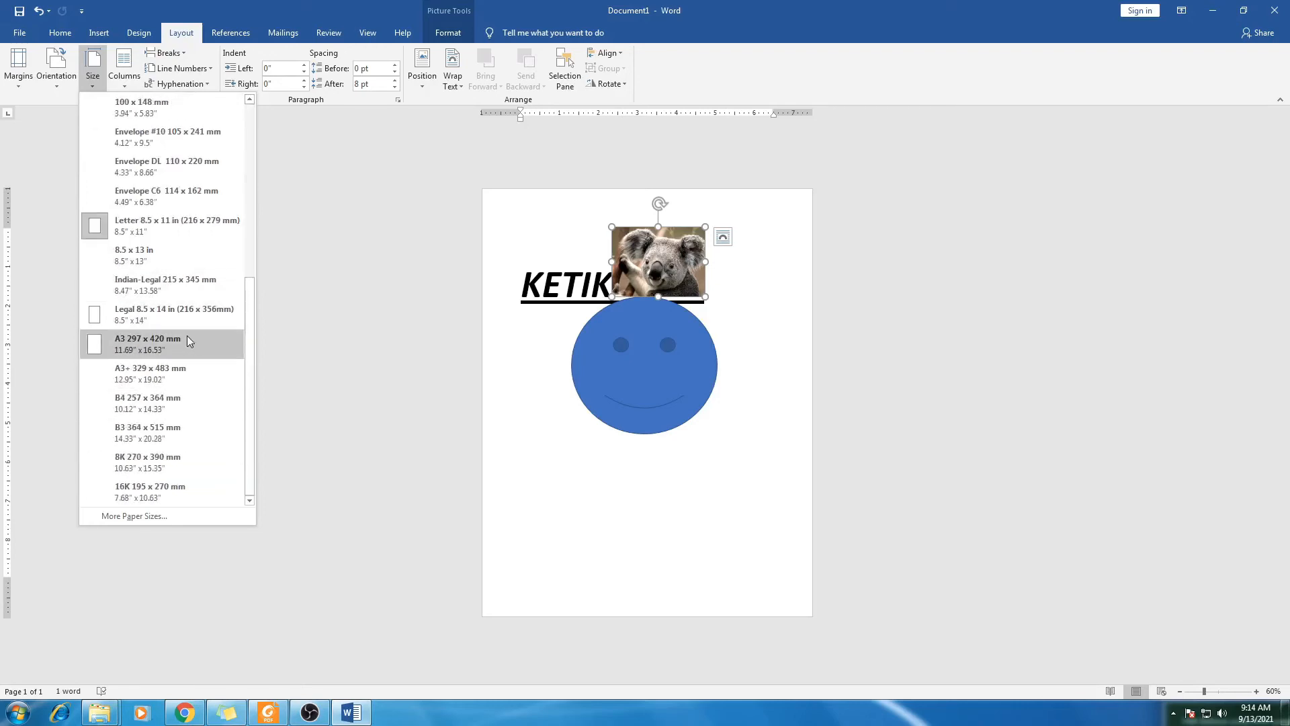
scroll(187, 336, "up", 4)
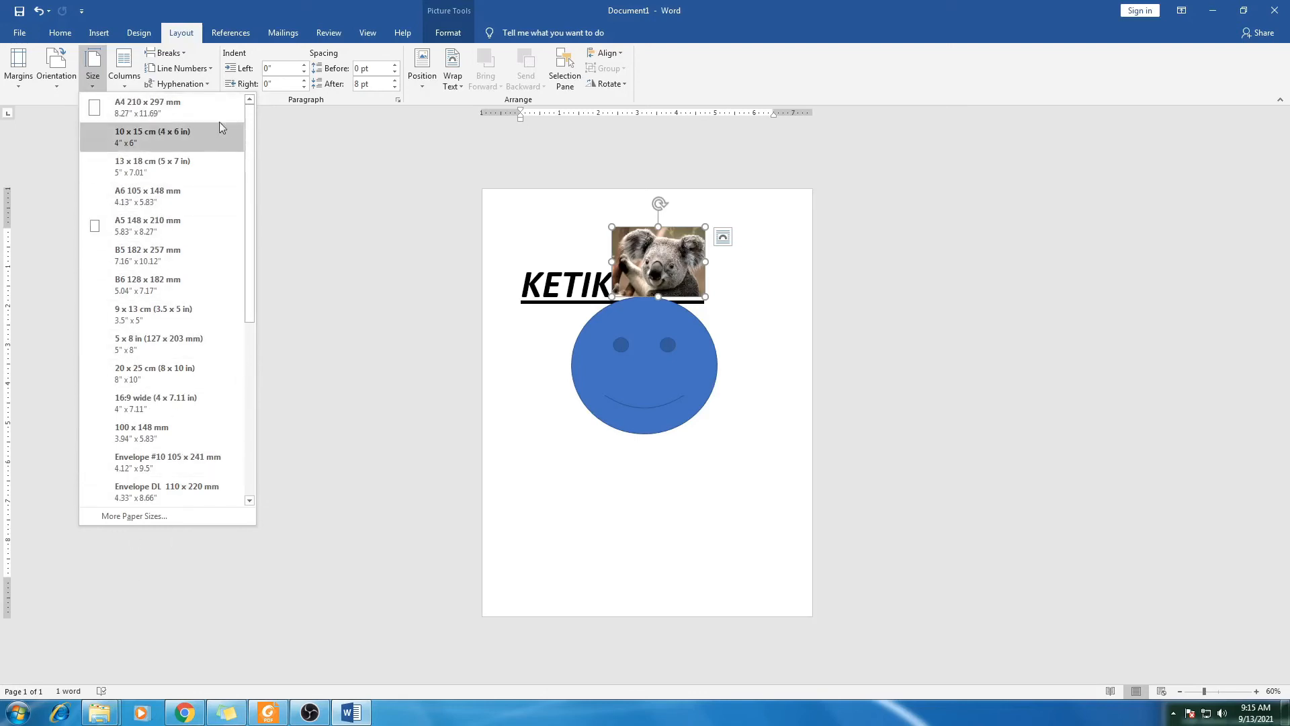
Set a custom paper height of 13 inches for the whole document.
left_click(164, 517)
left_click_drag(950, 191, 675, 143)
left_click(679, 205)
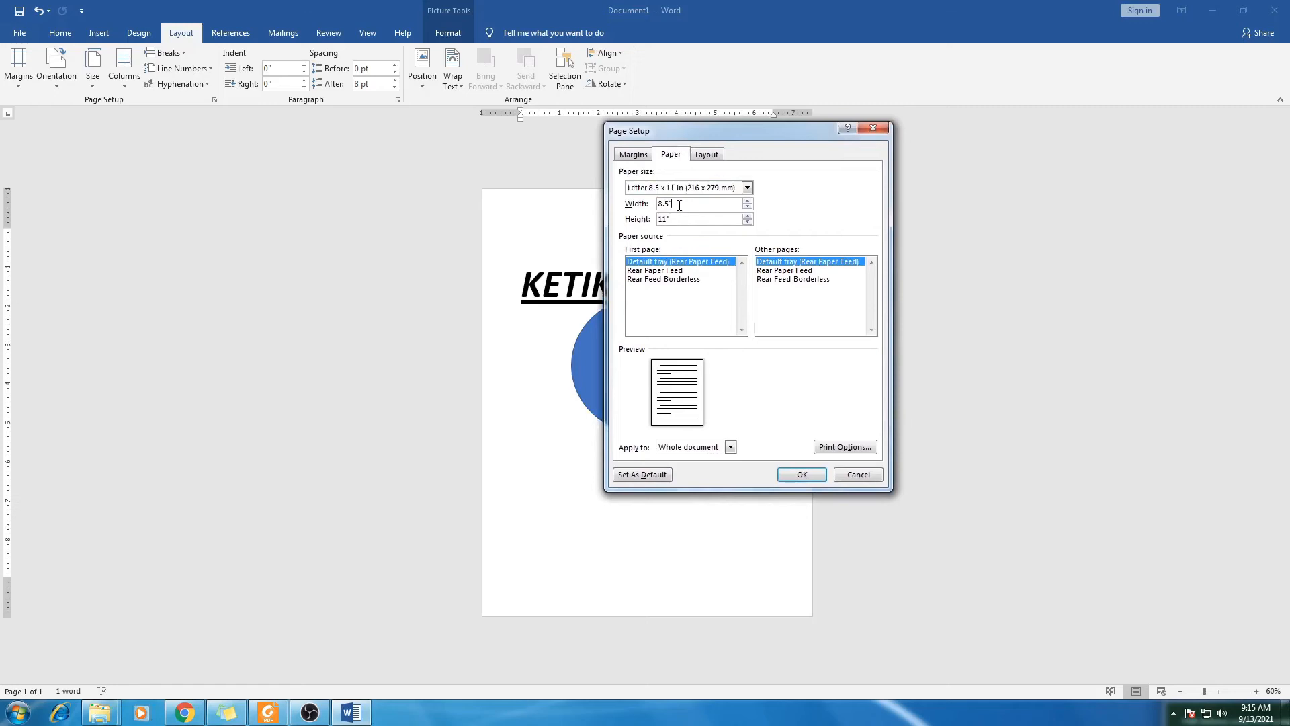
left_click(689, 219)
left_click_drag(691, 205, 623, 218)
left_click_drag(676, 207, 663, 208)
left_click(689, 189)
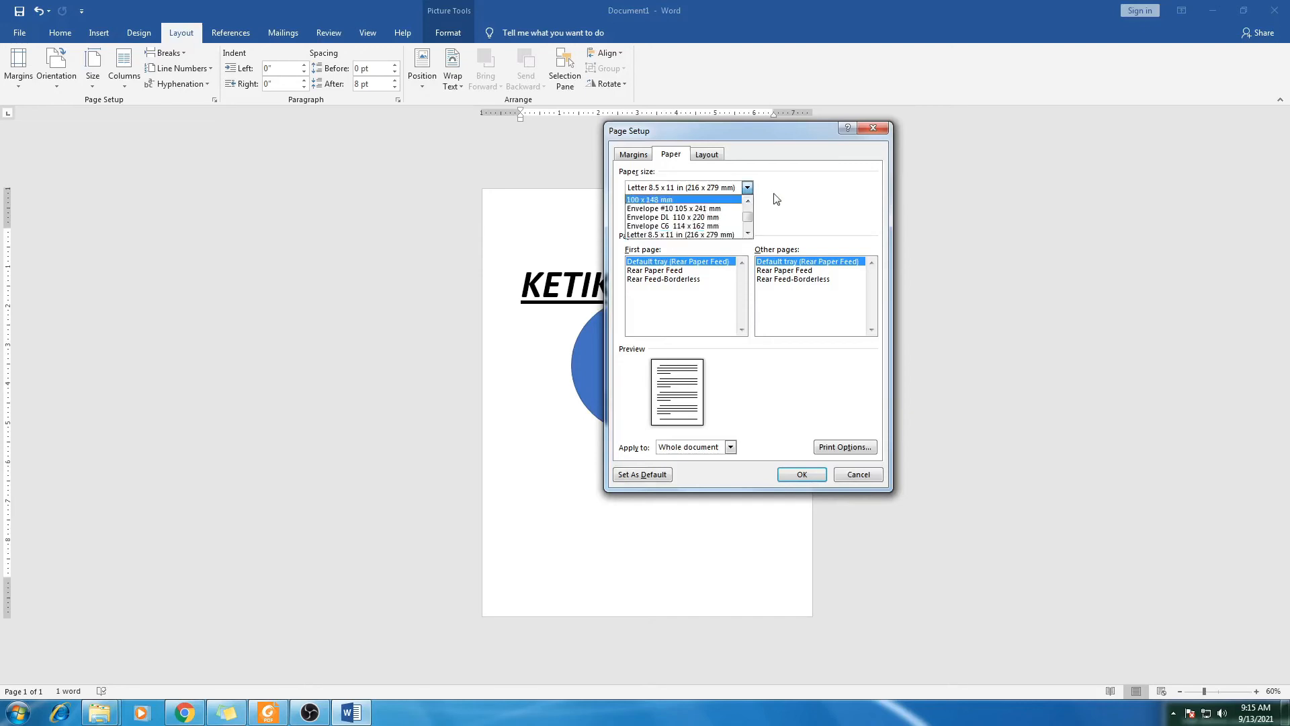
left_click(779, 199)
left_click(666, 218)
type("3")
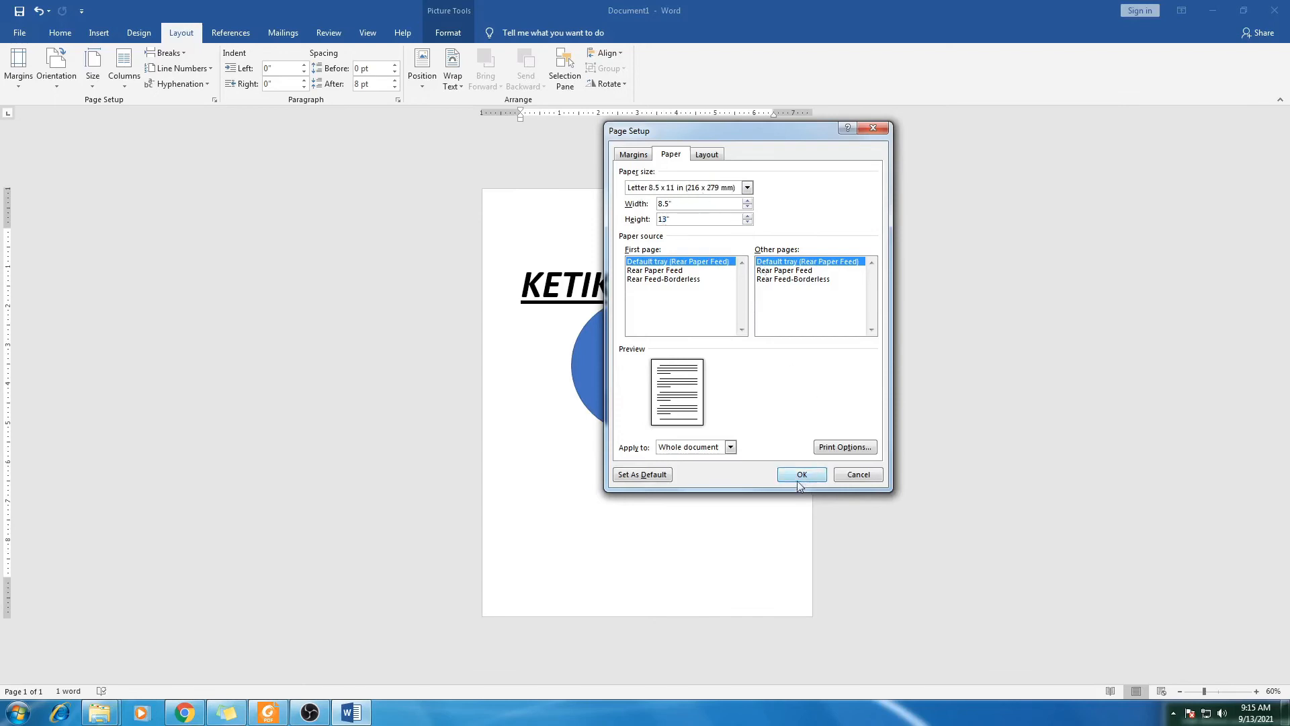
left_click(802, 475)
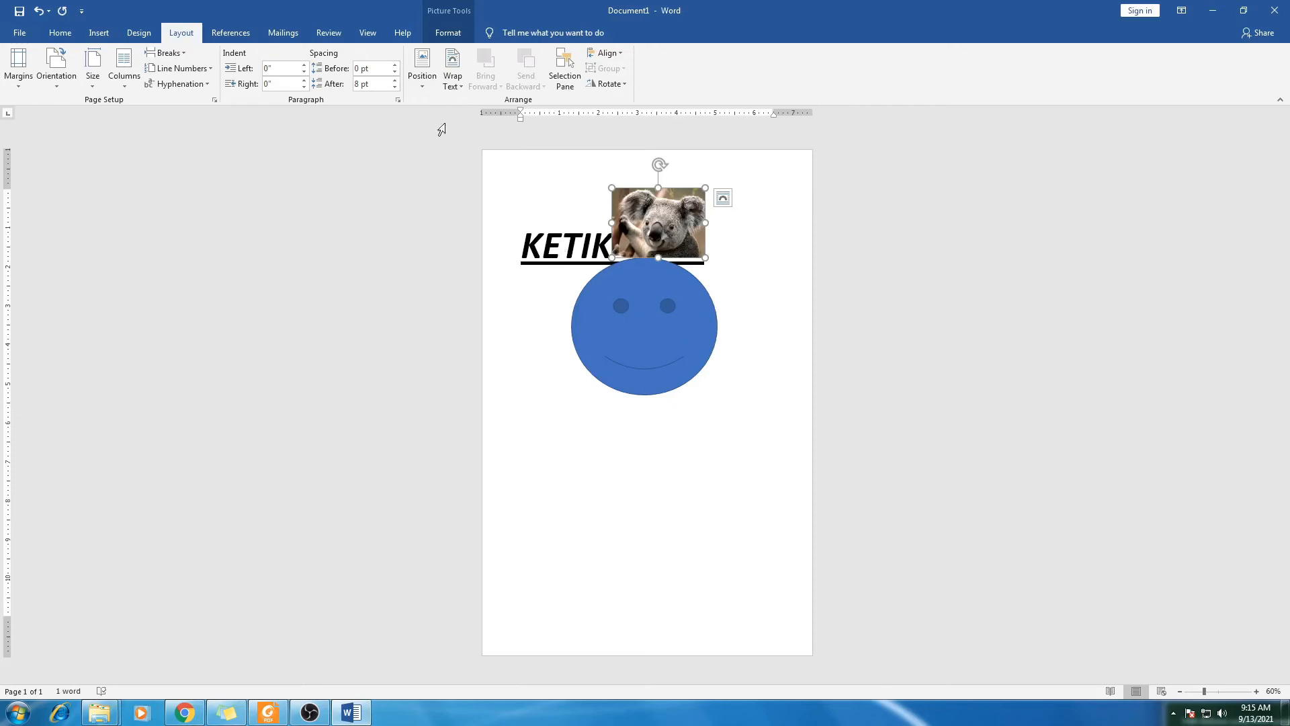
Switch the page orientation to landscape, back to portrait, and to landscape again.
left_click(58, 86)
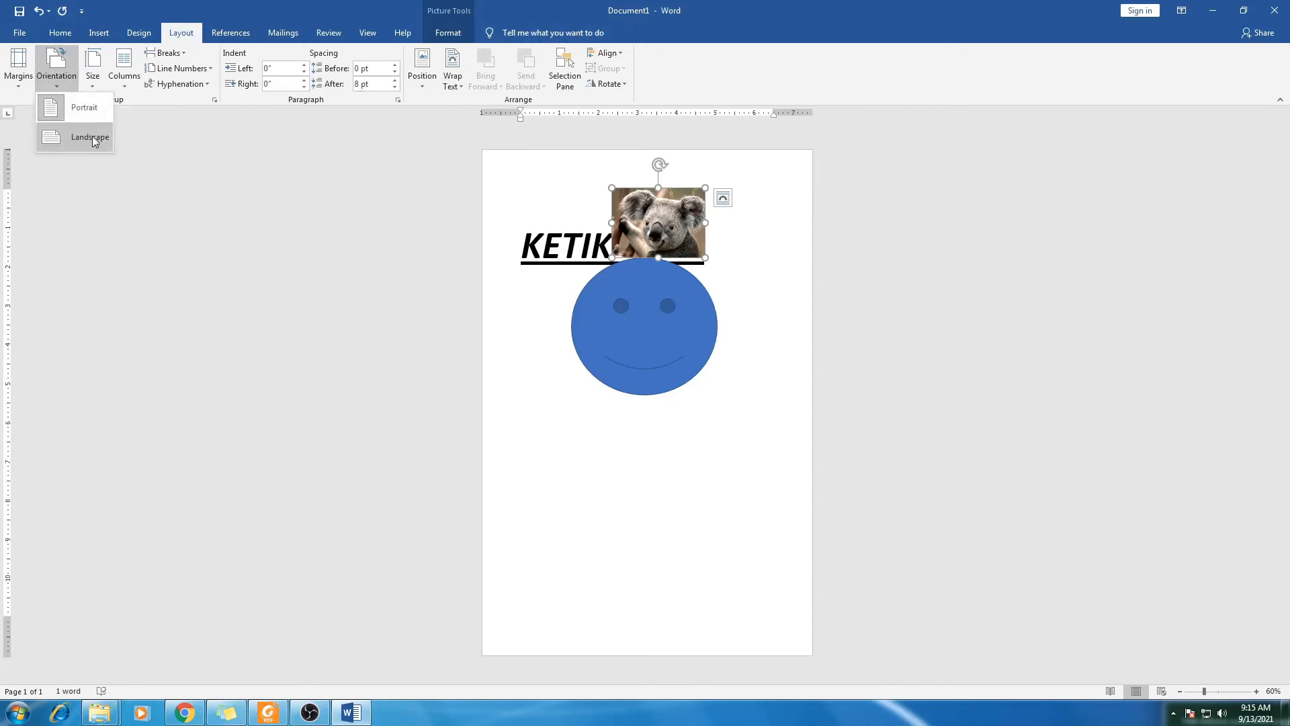
left_click(90, 137)
left_click(72, 79)
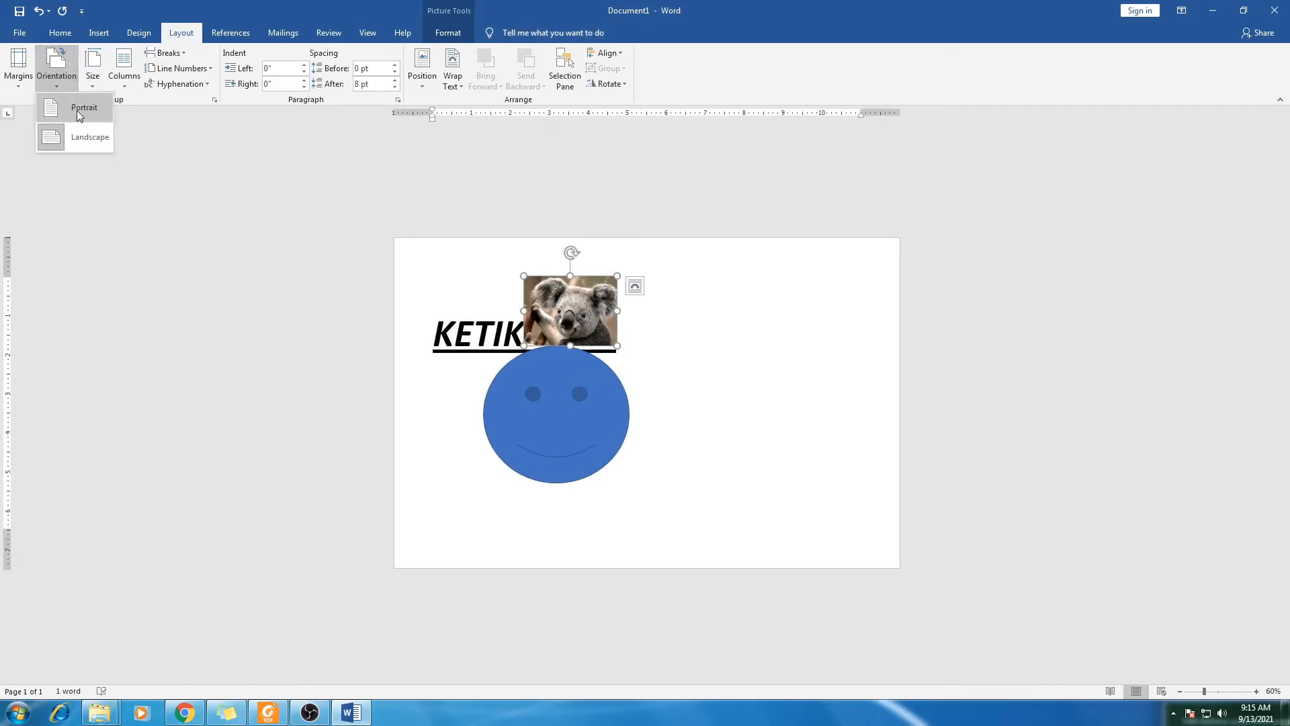
left_click(80, 111)
left_click(59, 79)
left_click(77, 137)
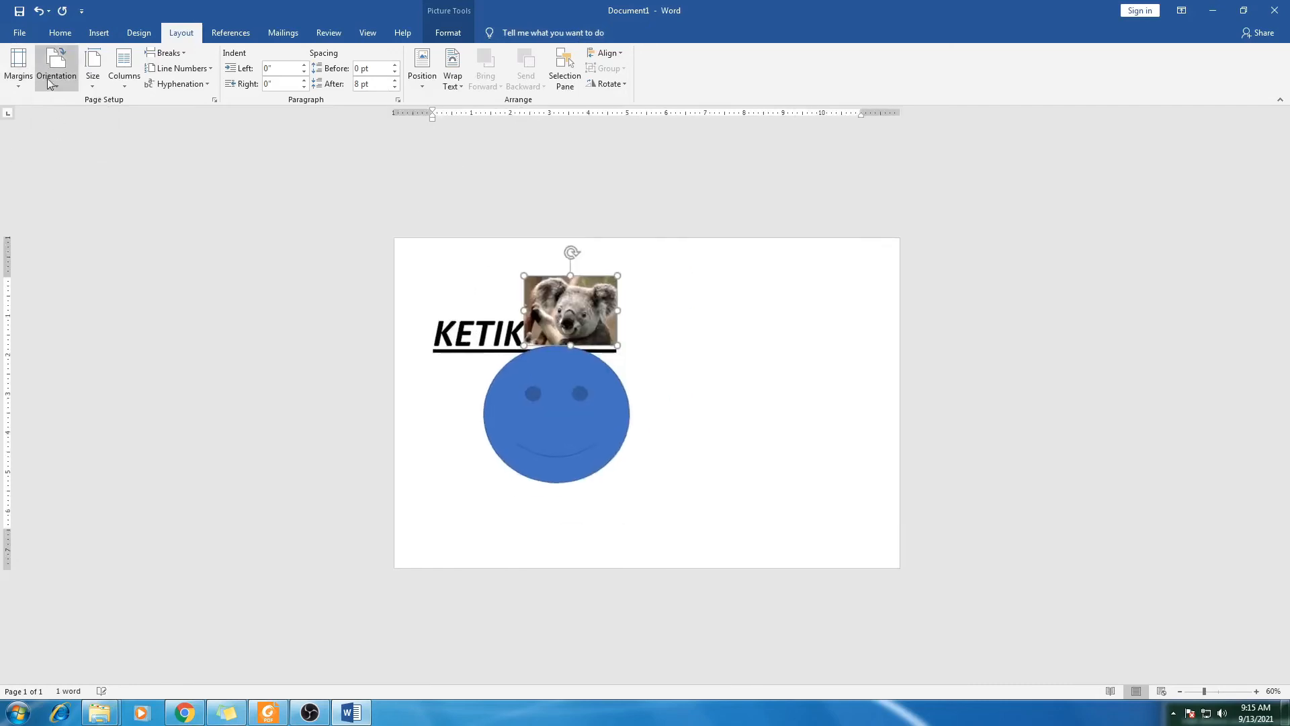
left_click(58, 87)
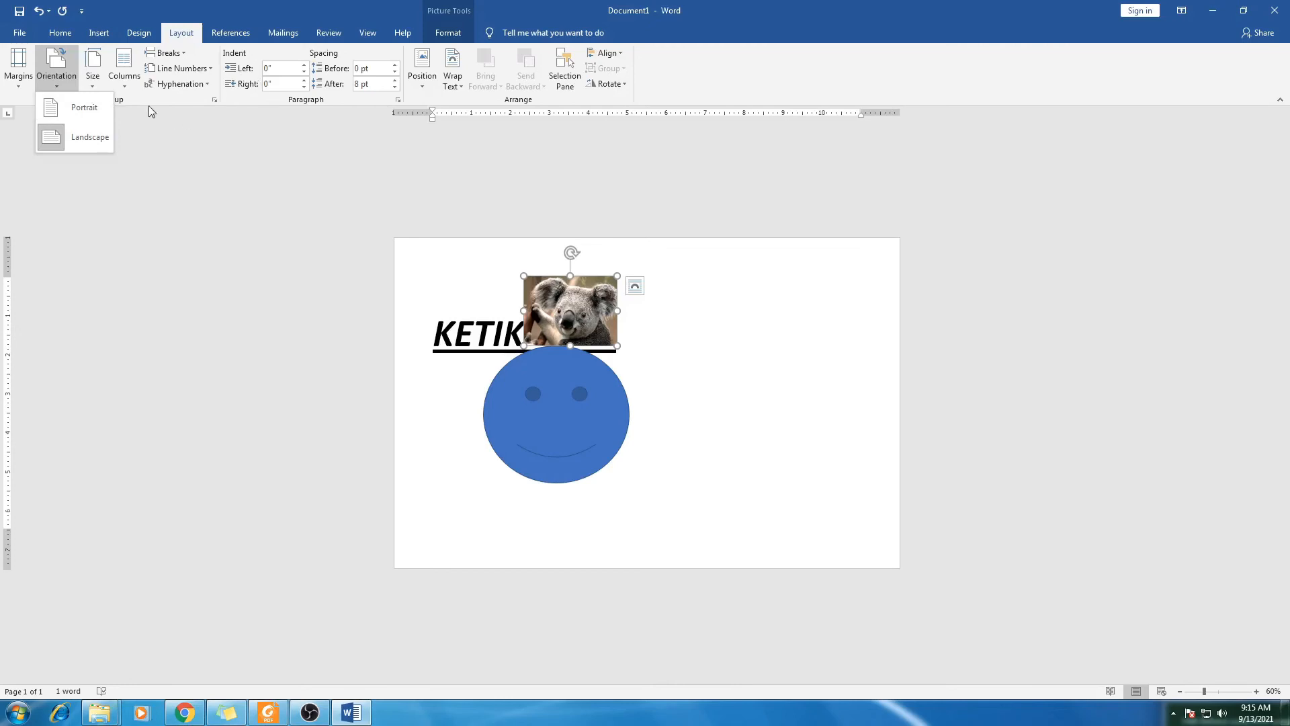
left_click(108, 3)
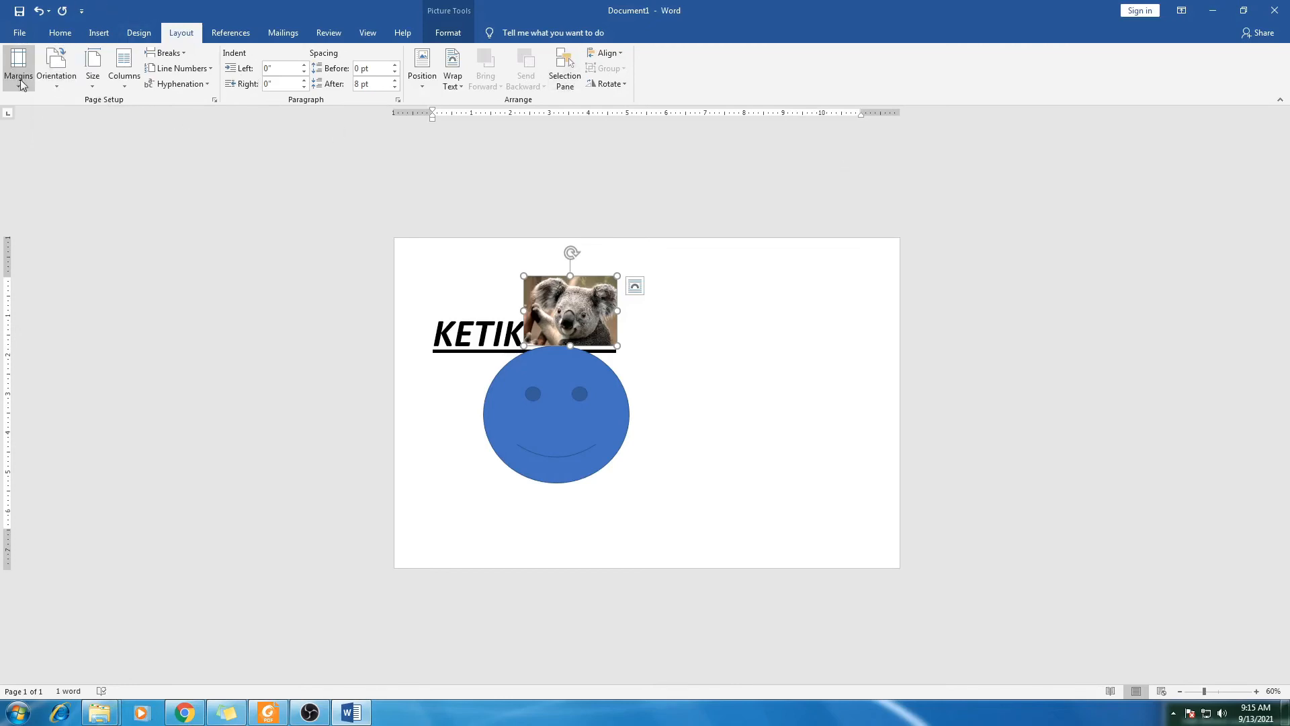
left_click(18, 67)
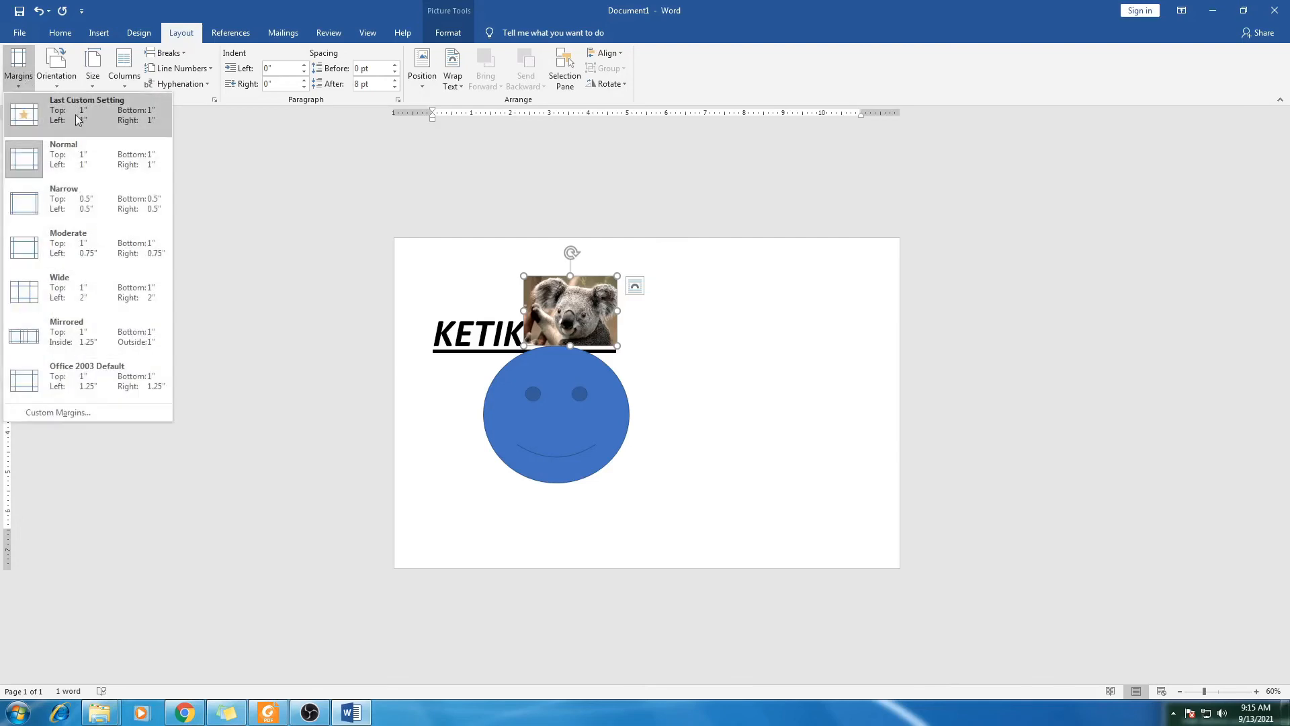
left_click(711, 291)
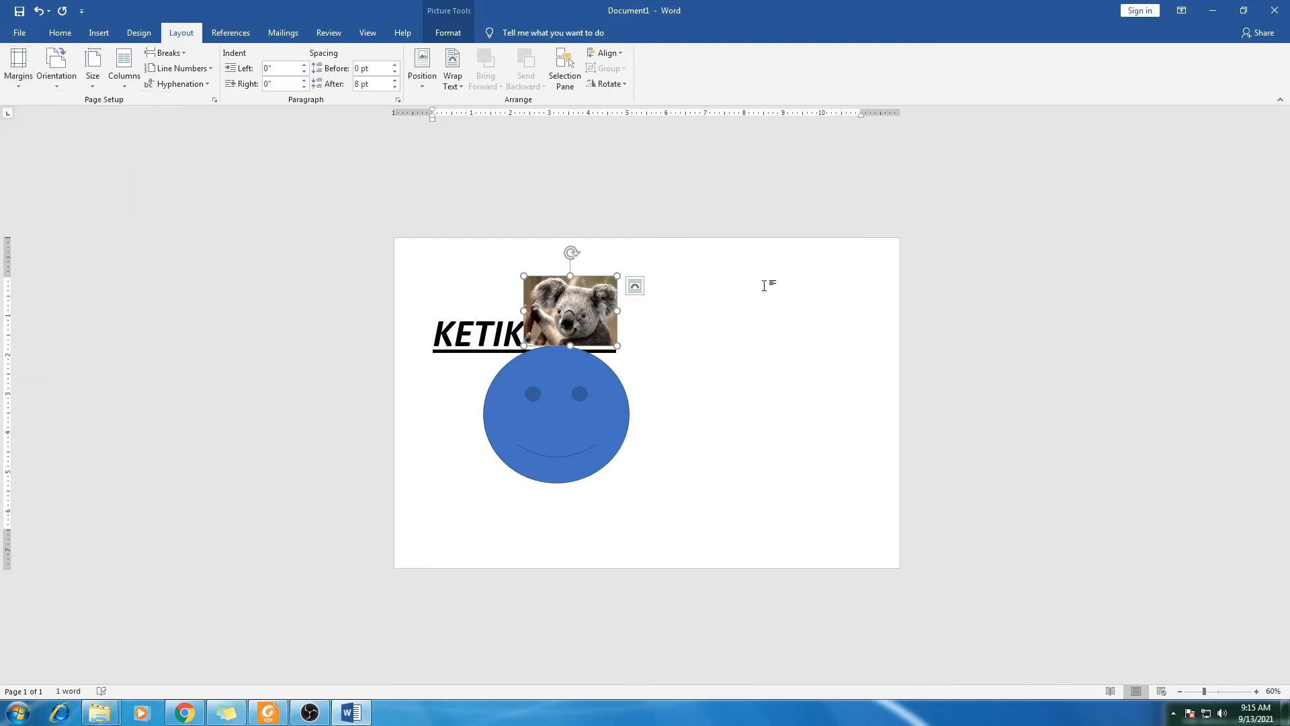
Enter filler text of repeated "asd" in front of the word KETIK and delete the smiley face shape.
left_click(454, 271)
type("asdasdasdasdasdasdasdasda")
type("sdasdasd")
left_click(570, 423)
key("Delete")
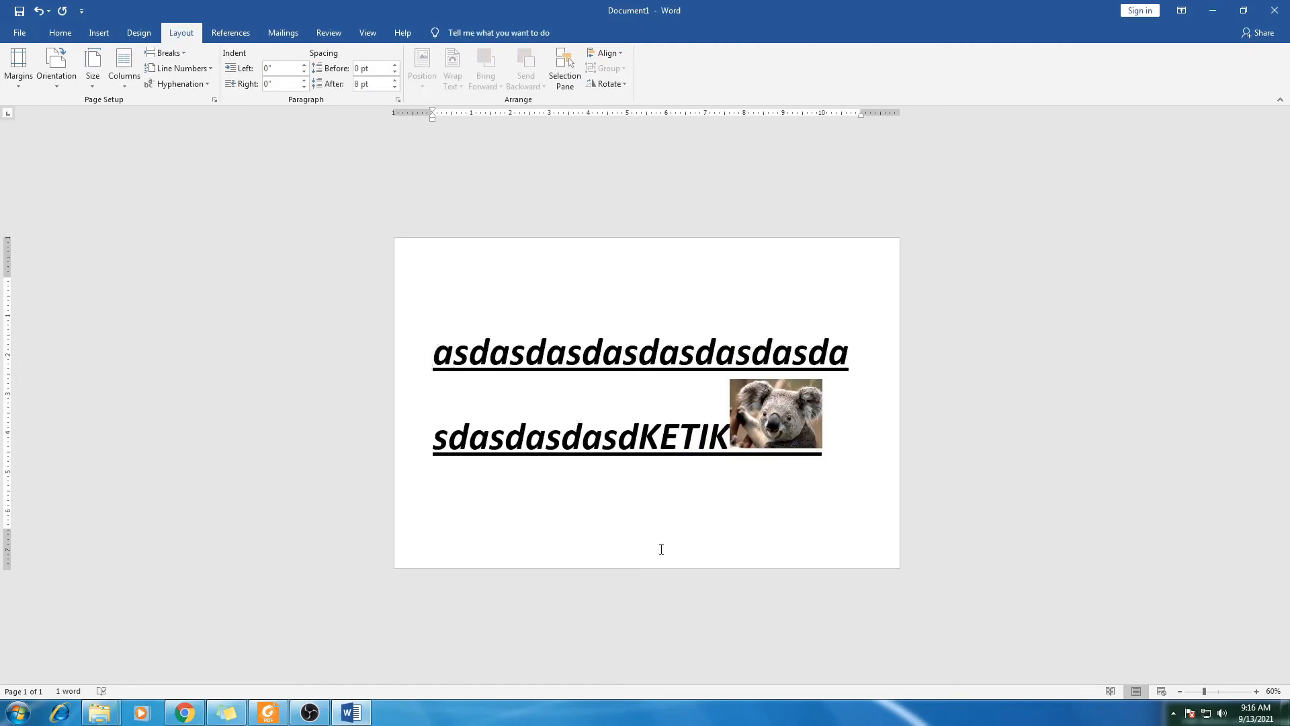
Review the custom margin settings for the page, then dismiss them without applying anything.
left_click(29, 86)
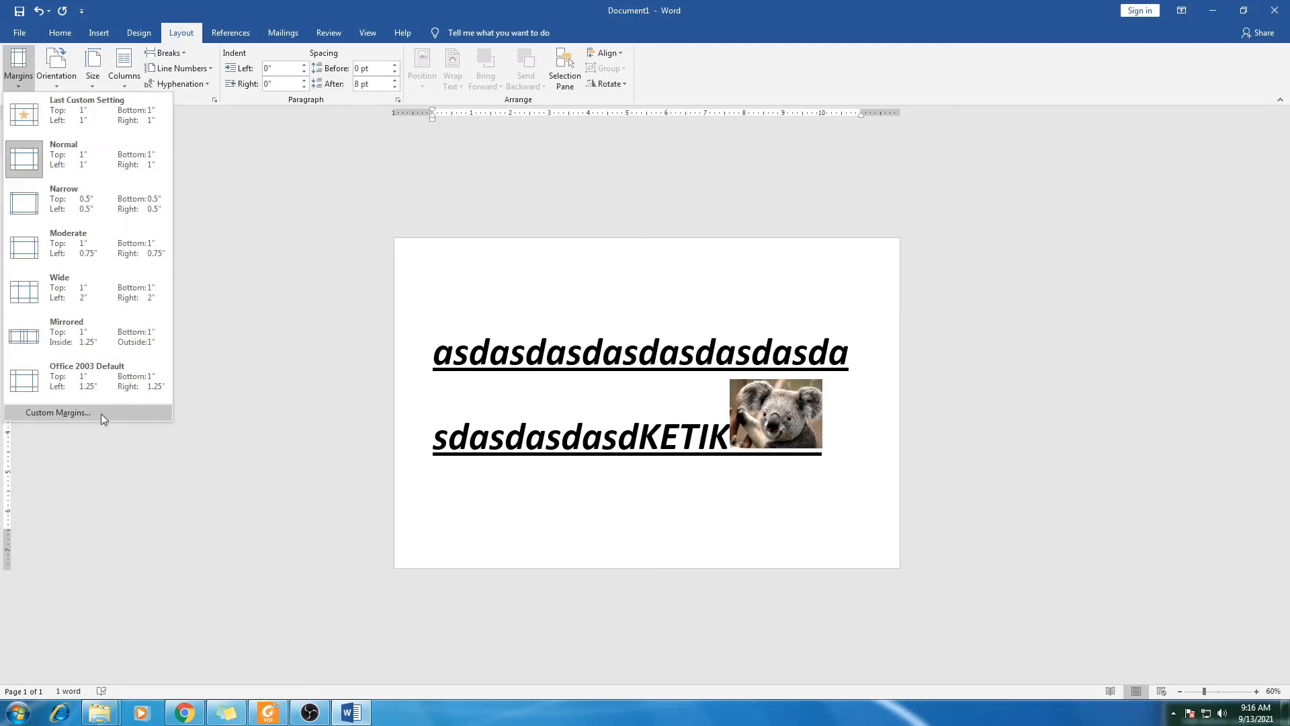
left_click(55, 412)
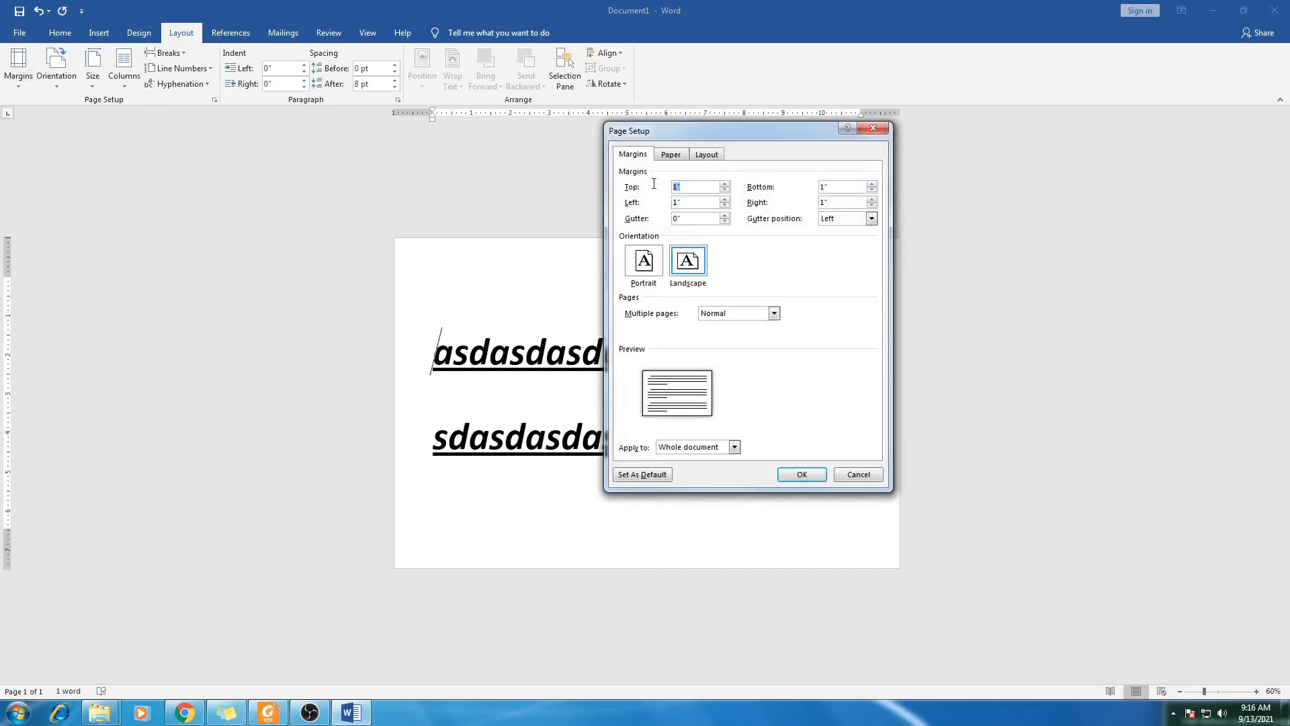
left_click(854, 186)
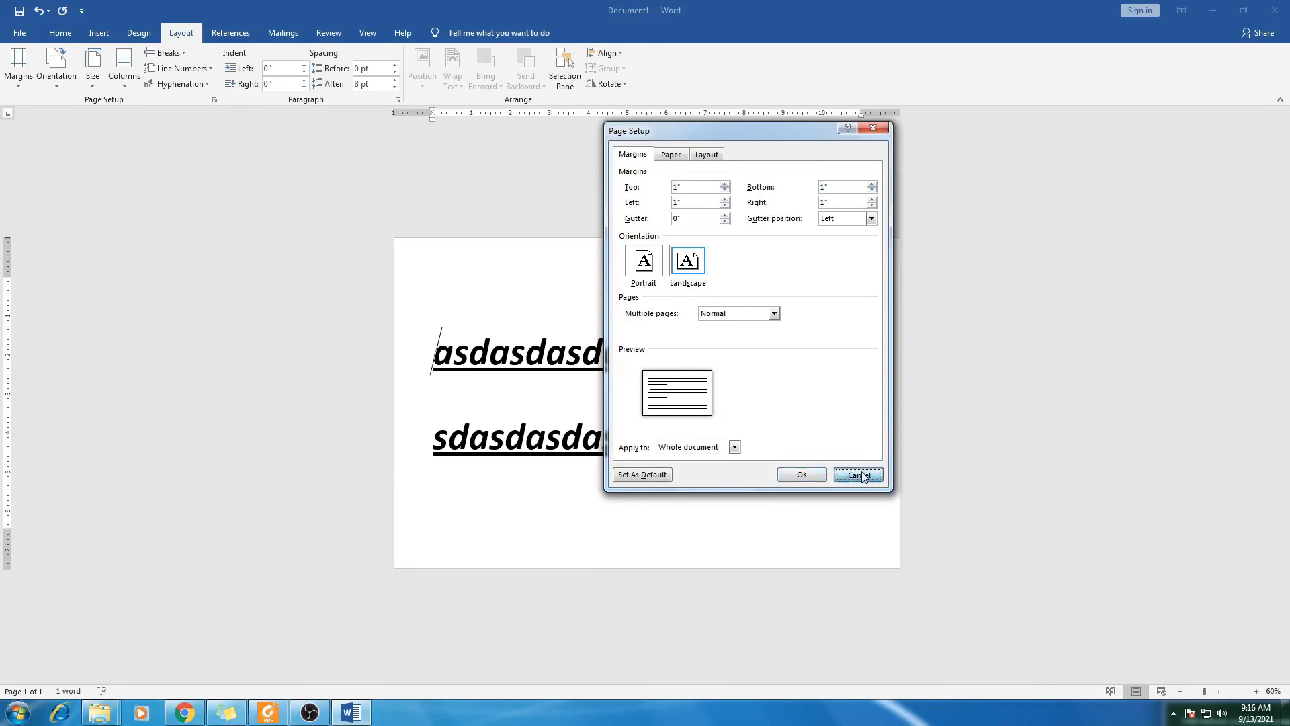
left_click(838, 474)
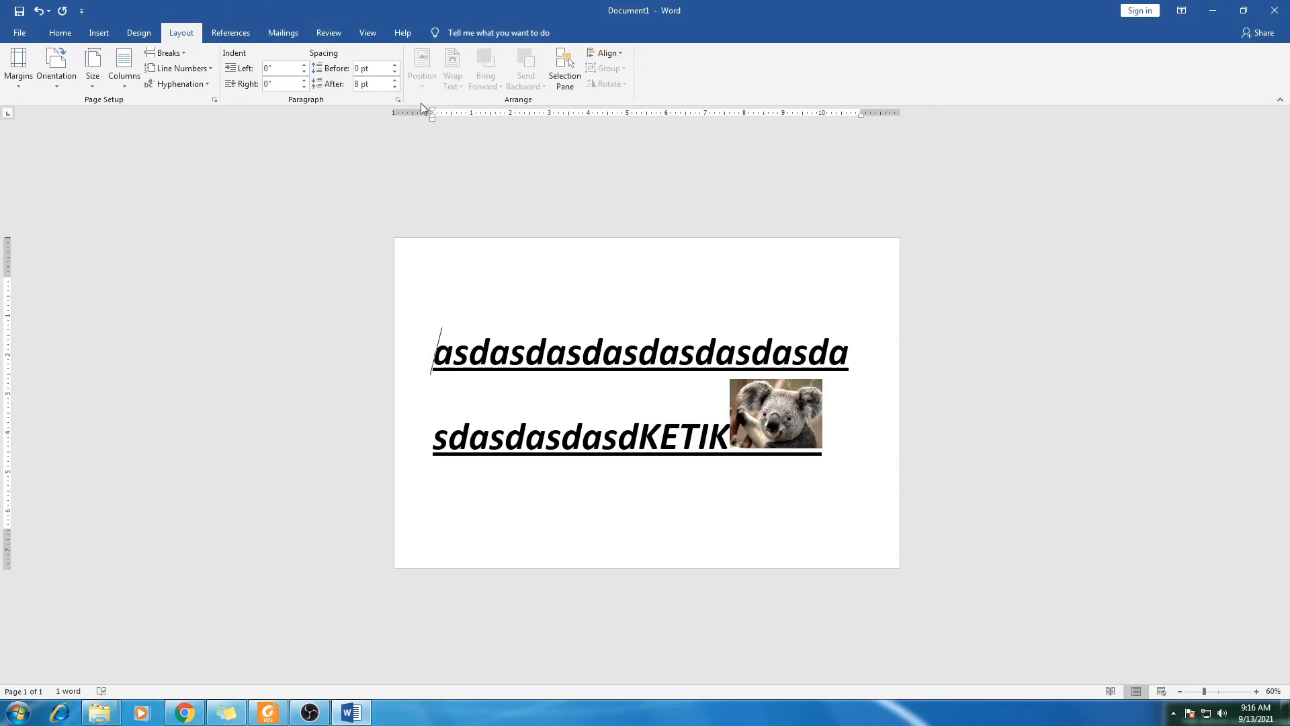
Hide and show the rulers repeatedly, leaving them displayed.
left_click(375, 32)
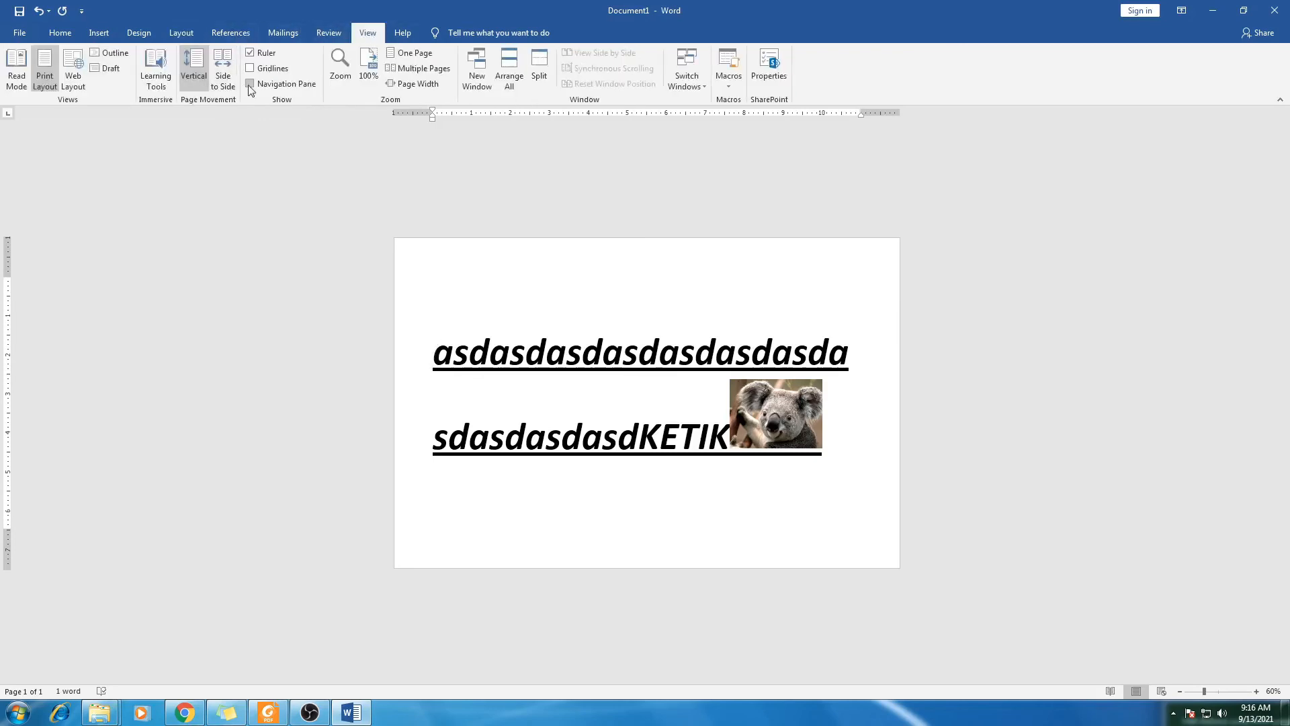
left_click(249, 57)
left_click(250, 58)
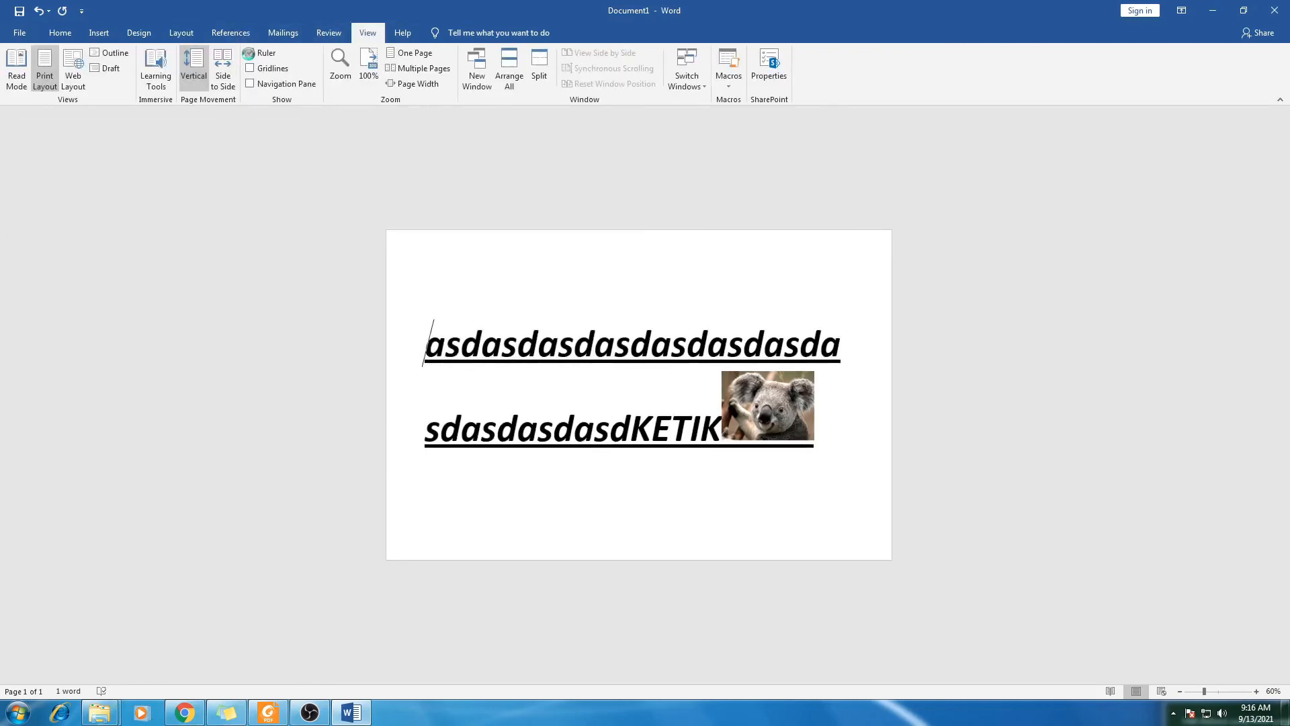
left_click(250, 57)
left_click(250, 57)
left_click(251, 56)
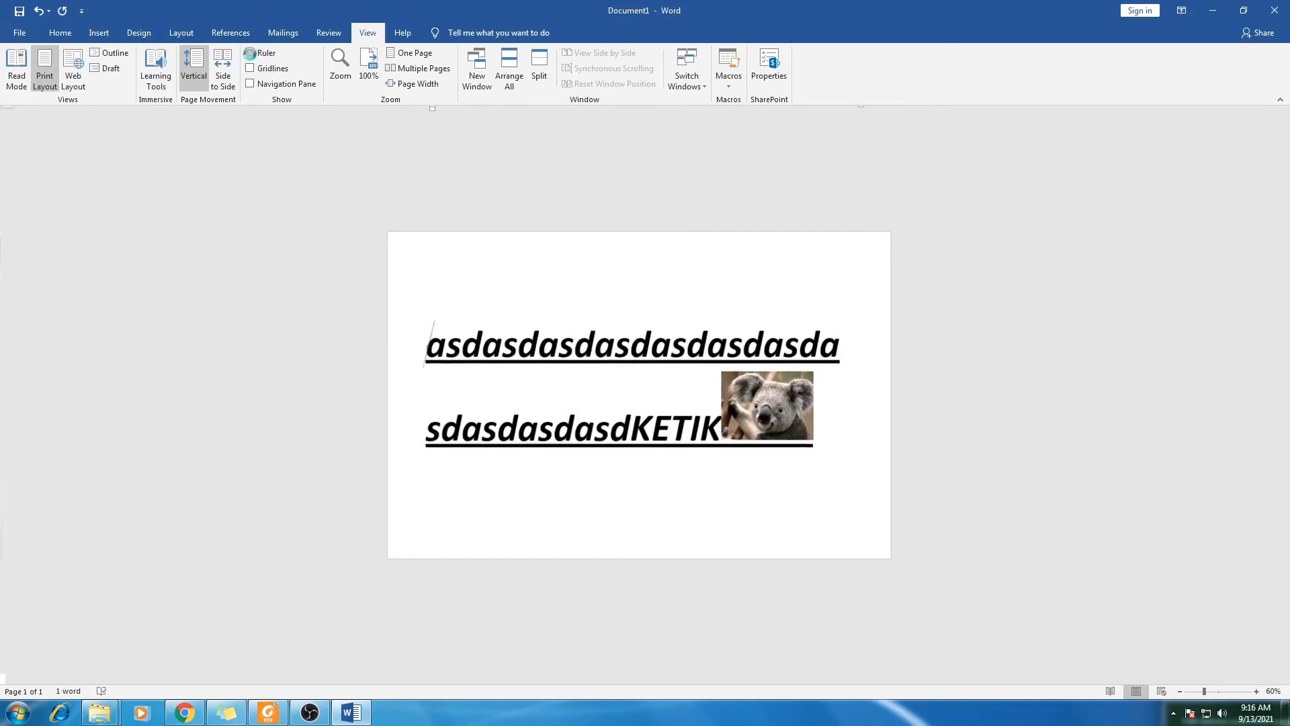
left_click(250, 55)
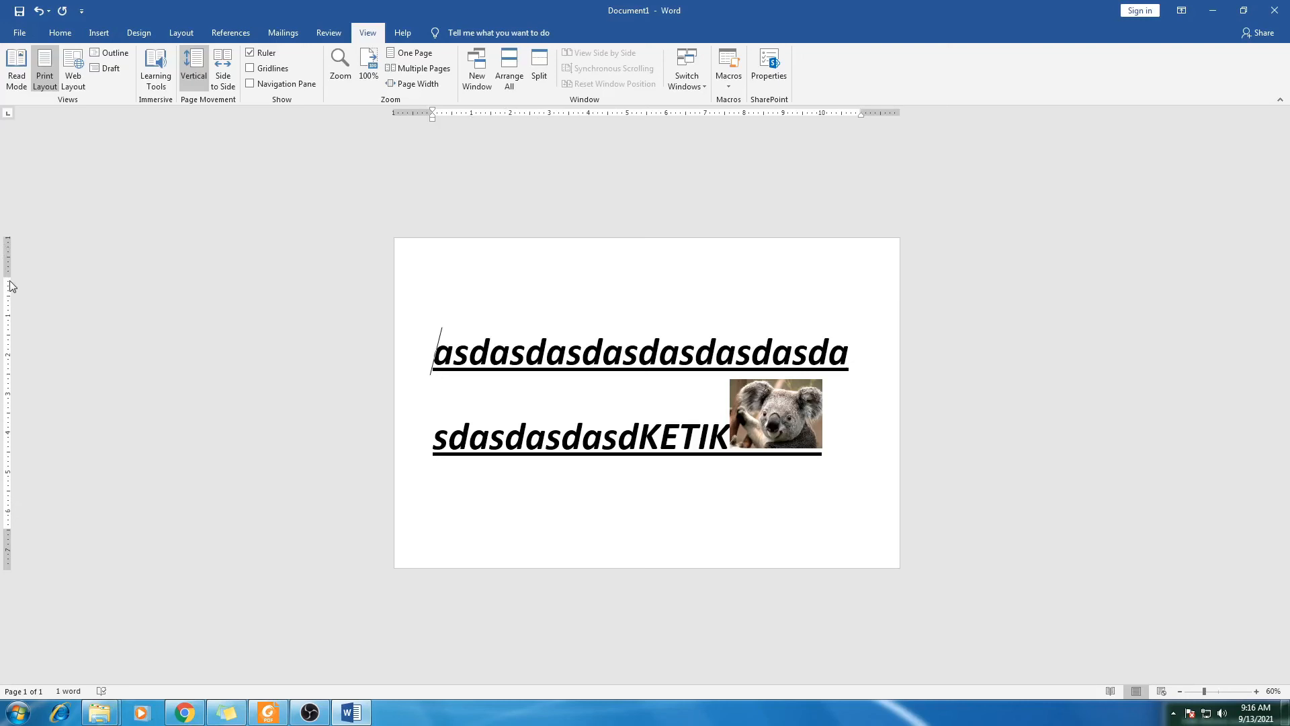
Increase the page's top margin slightly by moving its boundary on the vertical ruler.
mouse_move(9, 274)
left_mouse_down()
mouse_move(9, 329)
mouse_move(3, 283)
left_mouse_up()
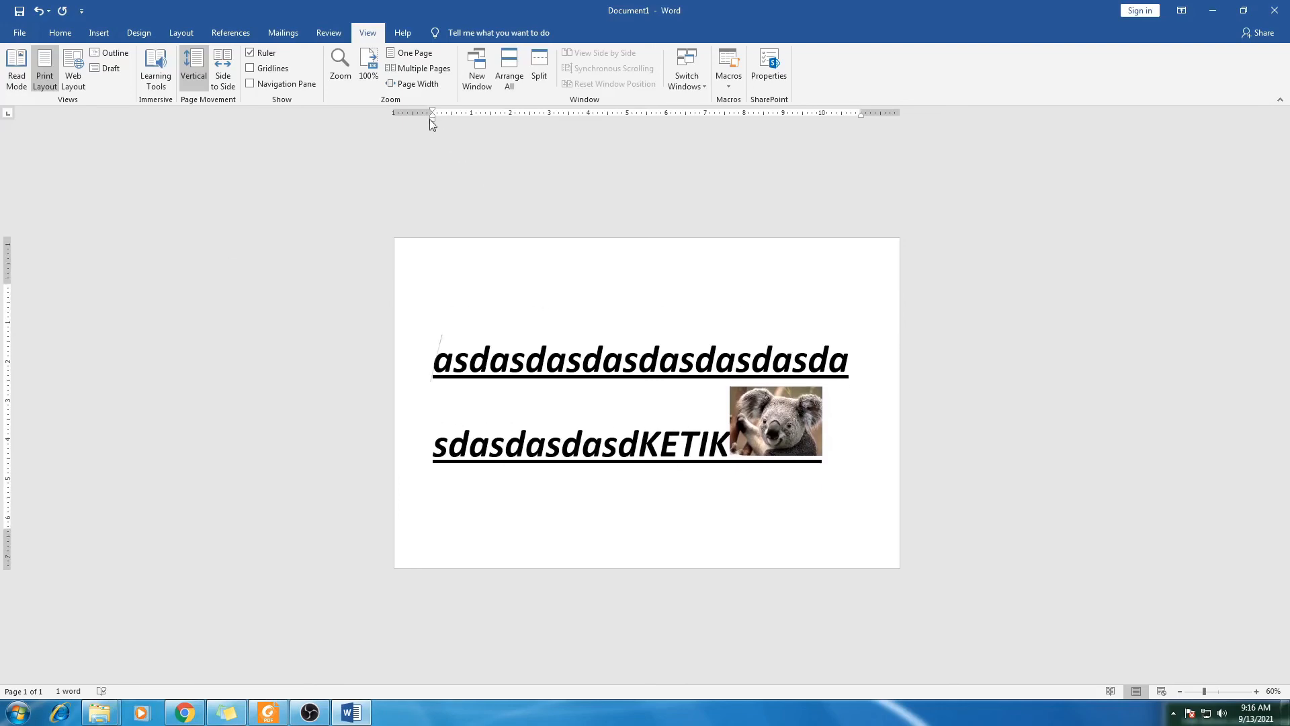
Widen the page's left margin to about 3 and the right margin to about 4.8 using the horizontal ruler.
left_click_drag(432, 120, 524, 116)
left_click_drag(862, 112, 711, 116)
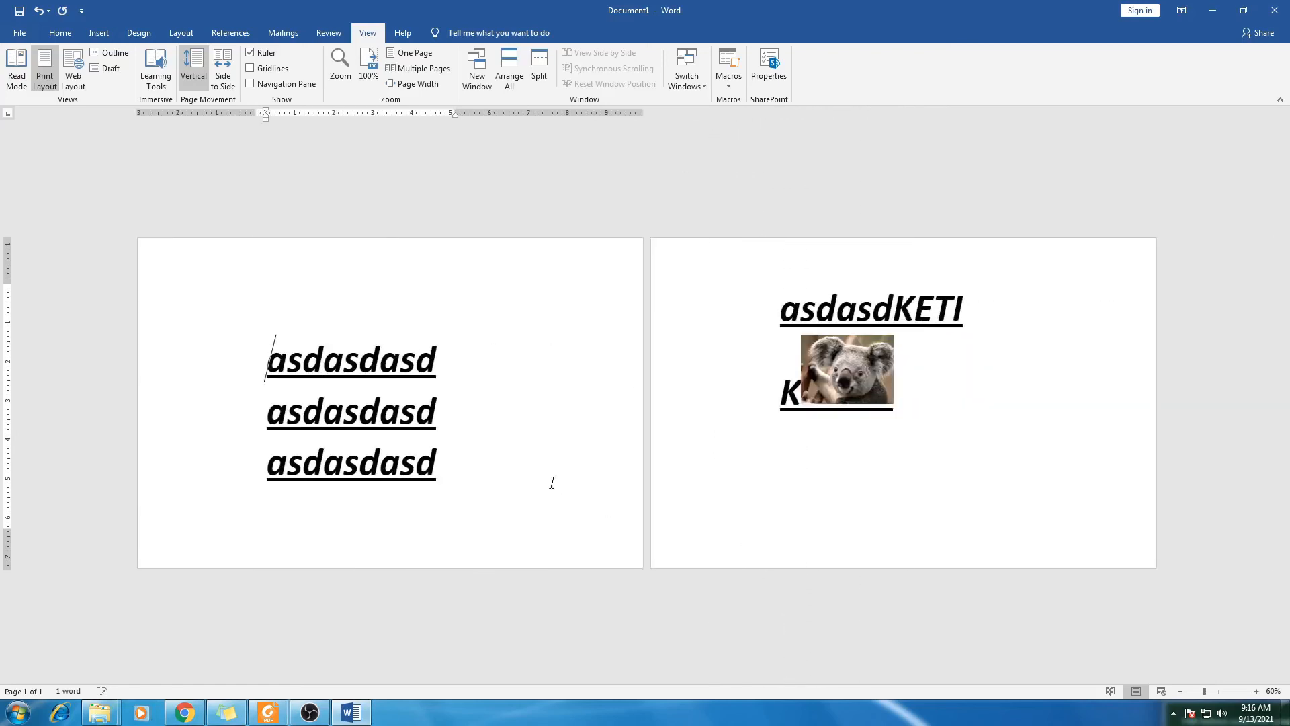
Insert filler text "vsdefgfgfgdfgsd" followed by repeated "fgsd" within the second line of the asd text.
left_click(385, 391)
type("vsdefgfgfgdfgsdfgsdfg")
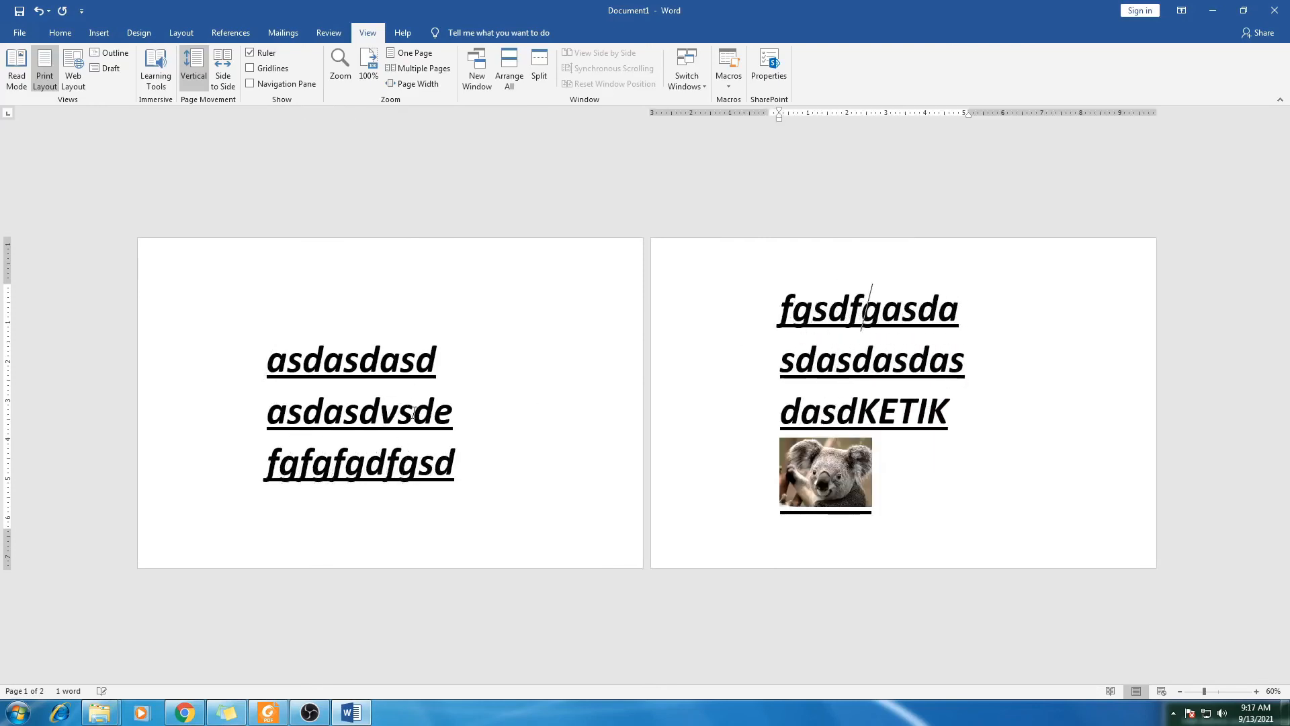
type("sdfgsdfgsdfgsdfgsdfgsdfgsdfg")
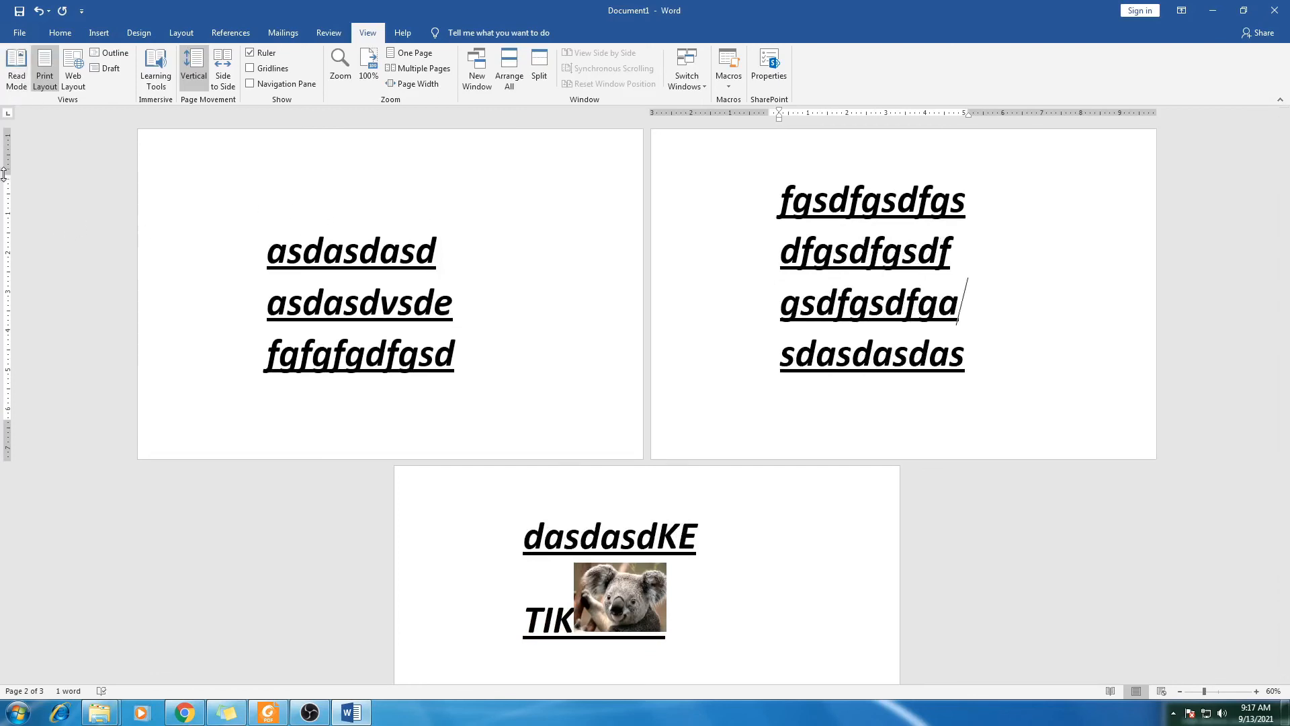
Reduce the page's top margin to about 0.5 and enlarge the bottom margin to about 1.5 using the vertical ruler.
left_click_drag(6, 175, 6, 149)
left_click_drag(6, 421, 14, 401)
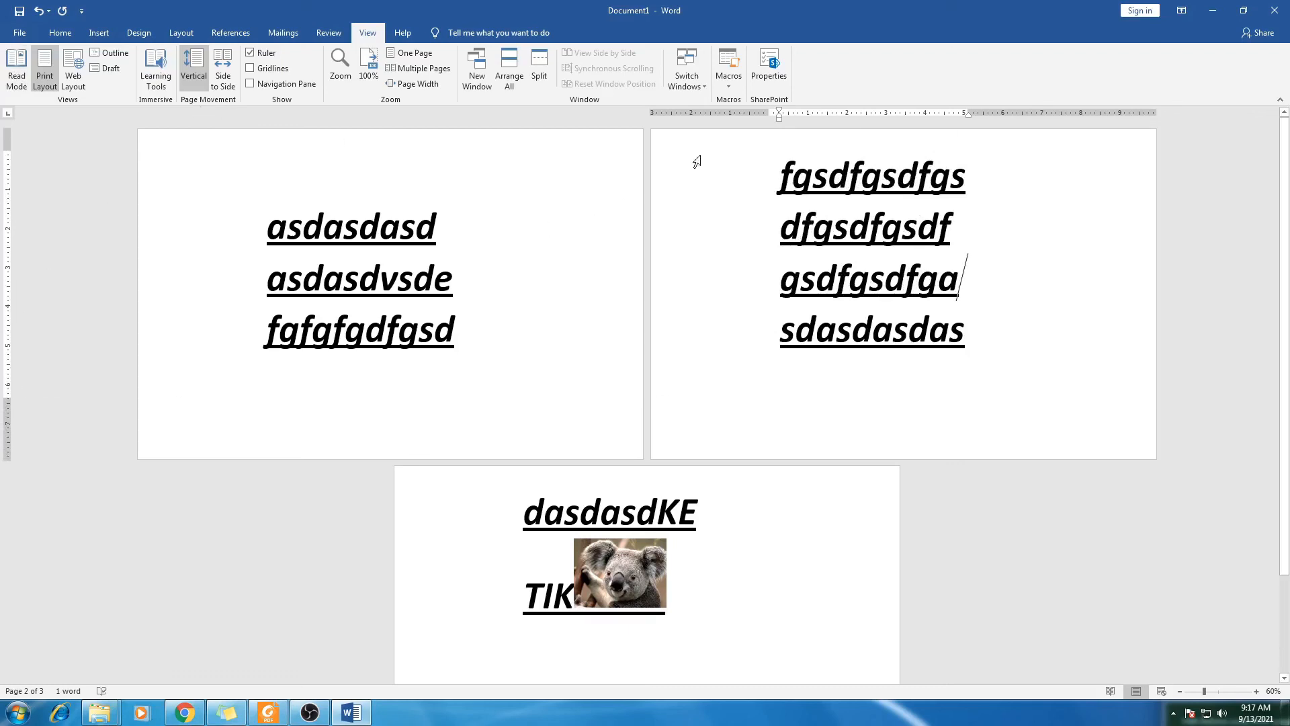
Look through the available page layout, referencing, mailing and reviewing commands.
left_click(219, 34)
left_click(182, 35)
left_click(233, 39)
left_click(192, 37)
left_click(214, 38)
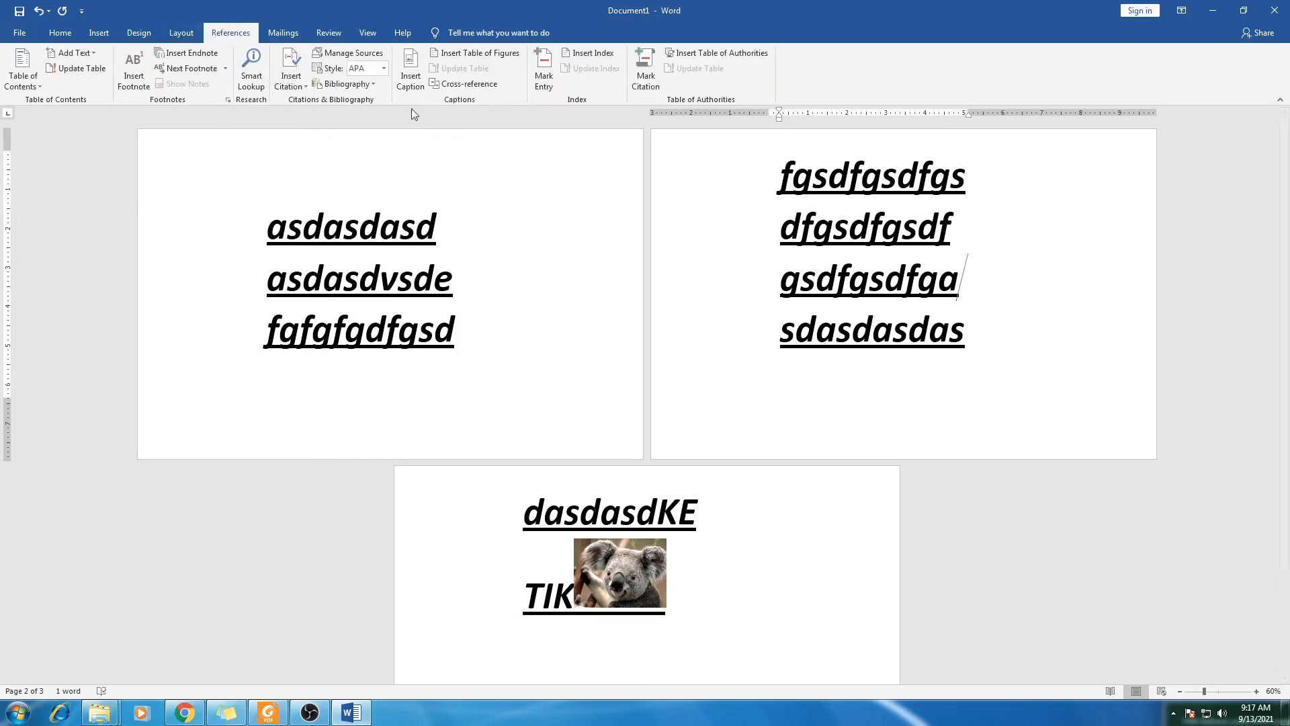
left_click(287, 36)
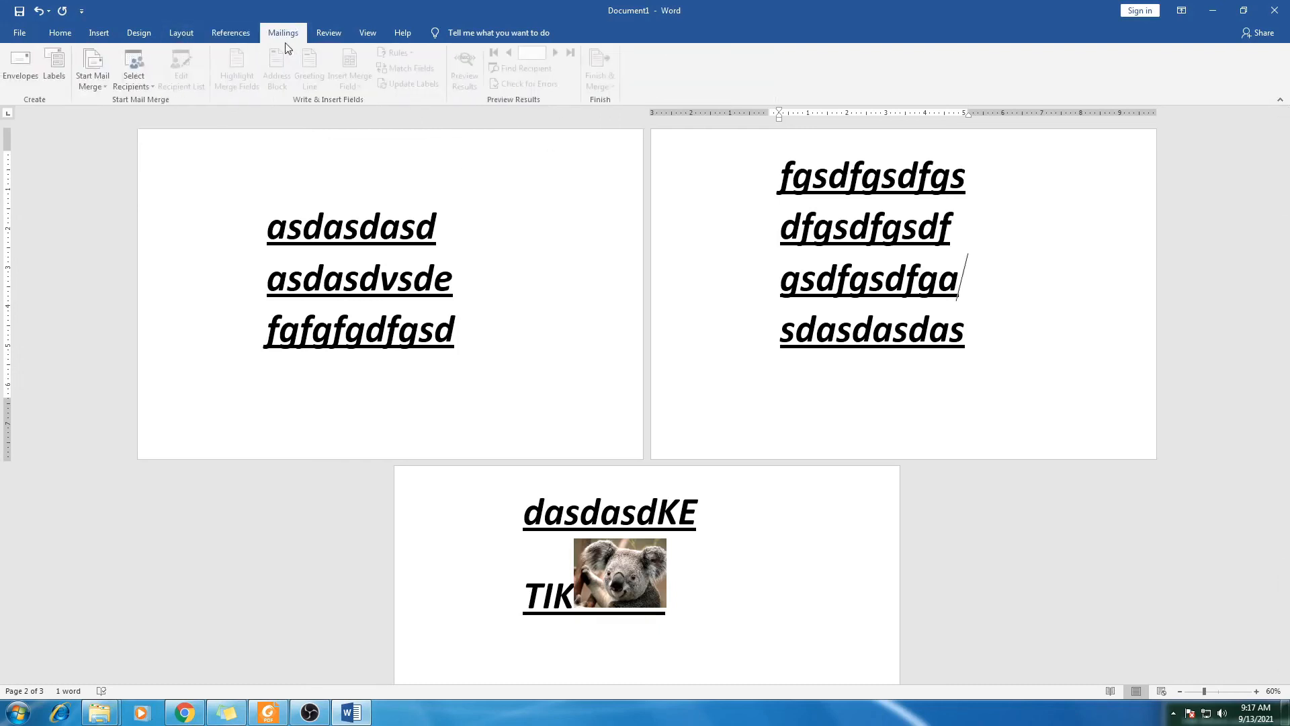
left_click(330, 34)
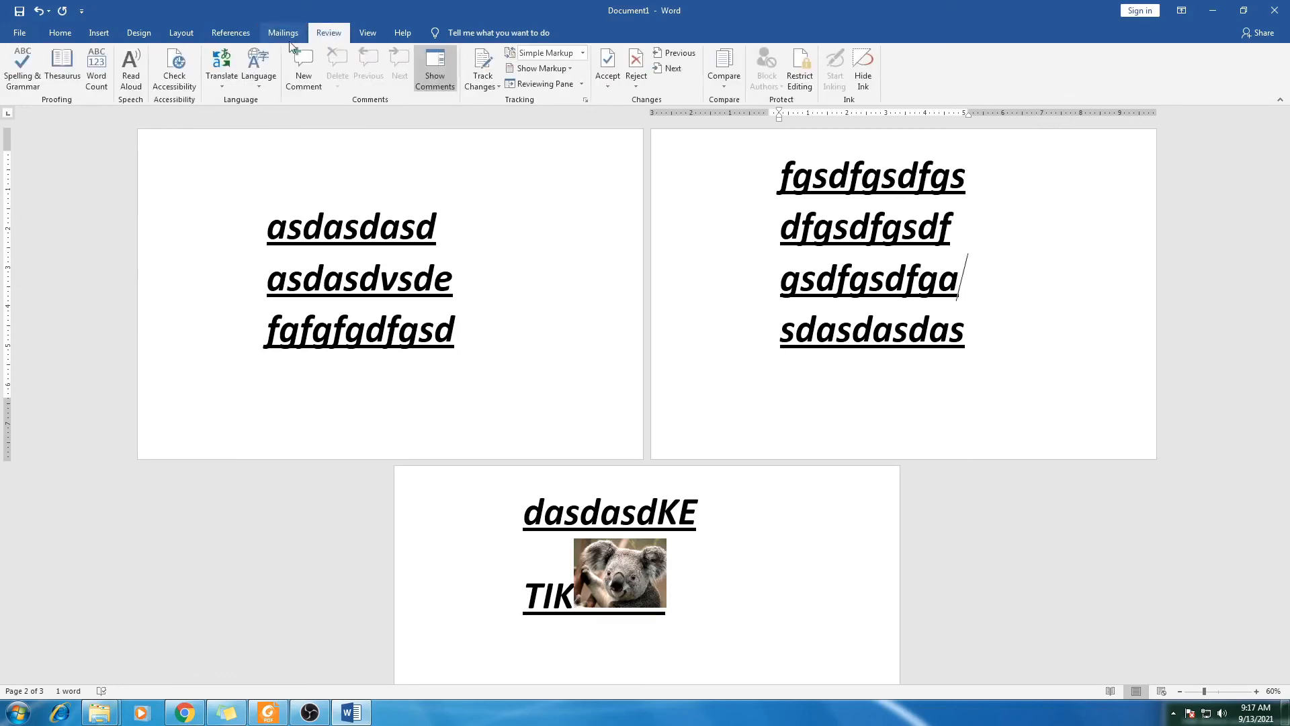
Show the drawing gridlines on the pages and hide them again.
left_click(367, 33)
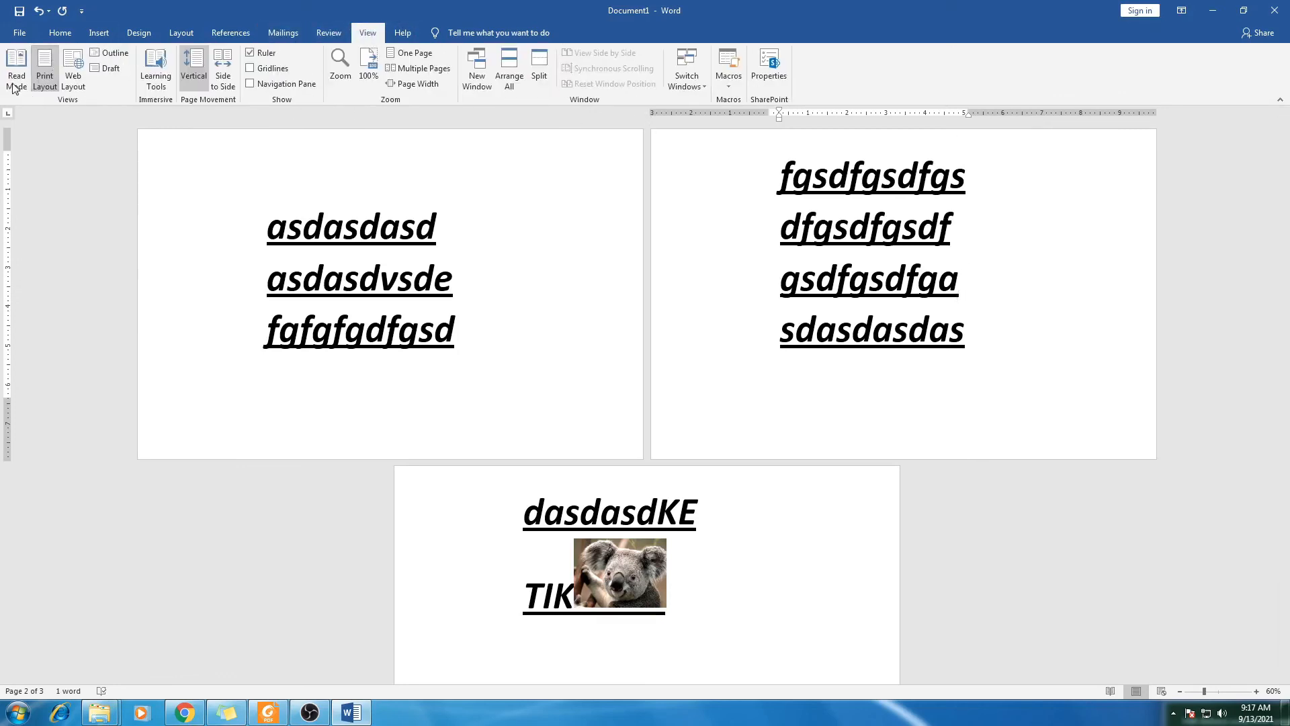
left_click(252, 71)
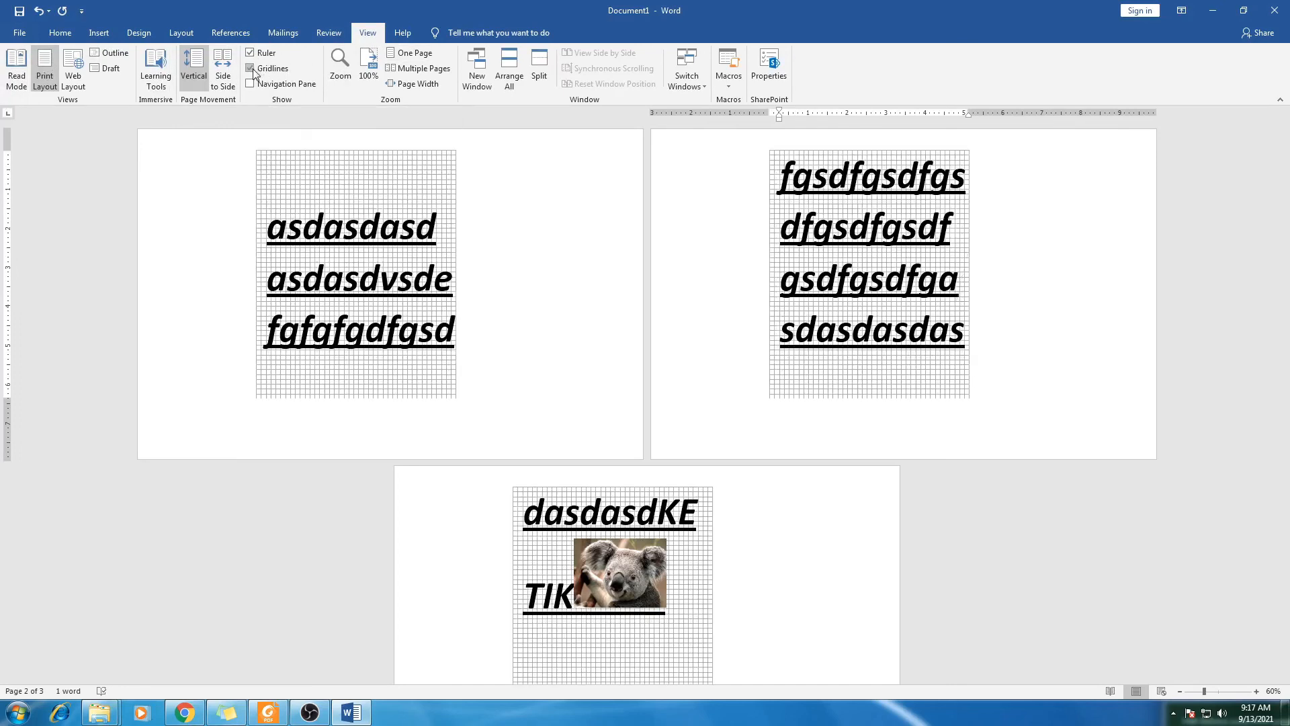
left_click(253, 71)
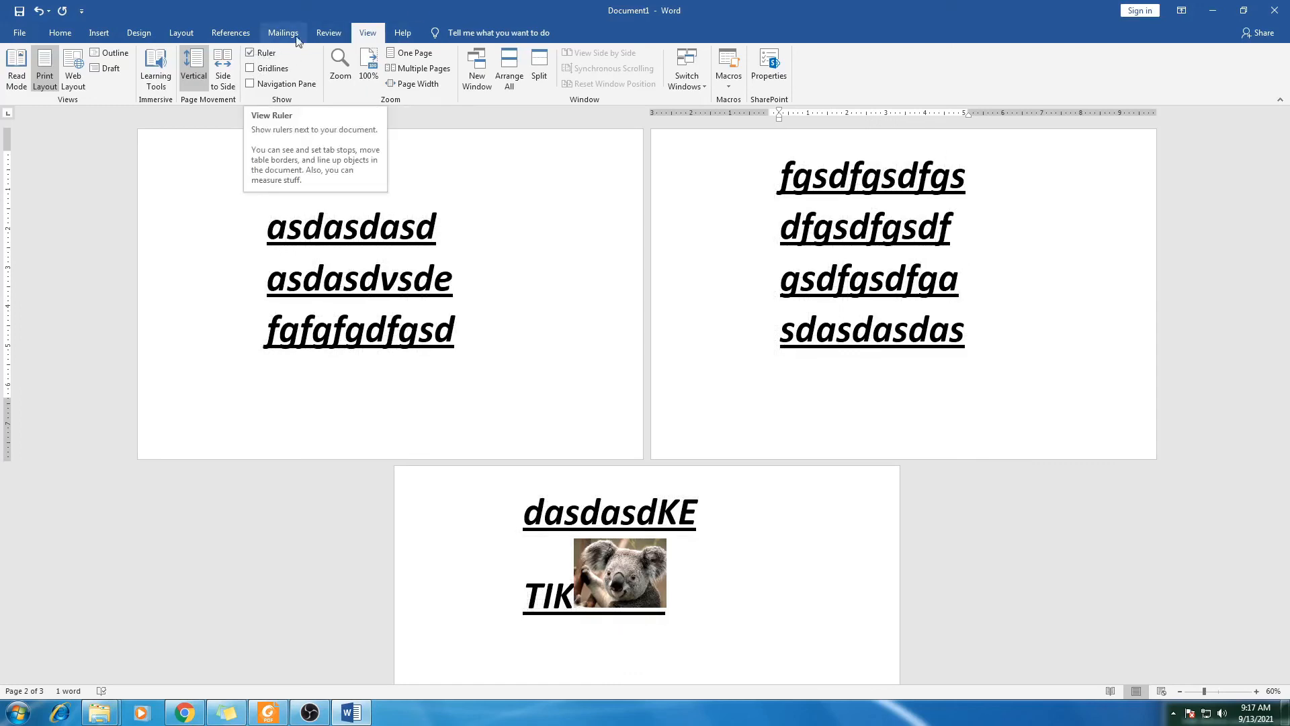
Replace the entire document content, including the koala picture, with the word "Pengetikan".
left_click(60, 33)
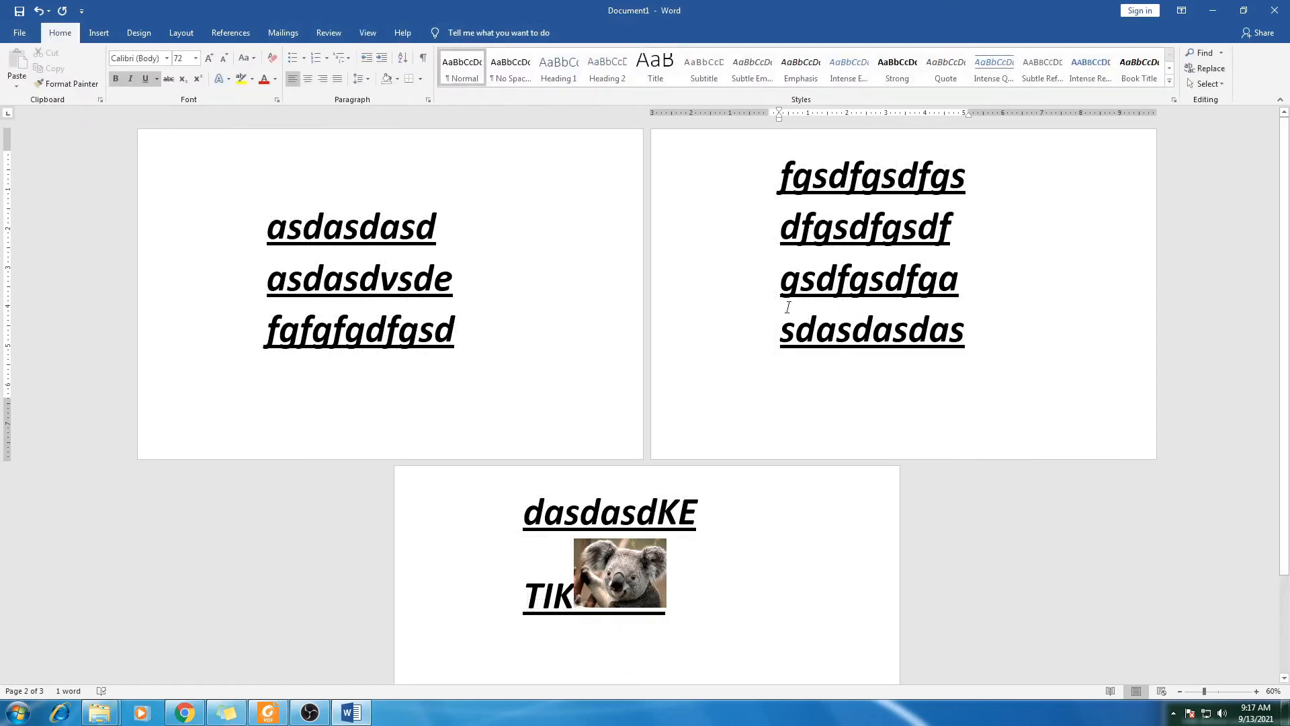
key("ctrl+a")
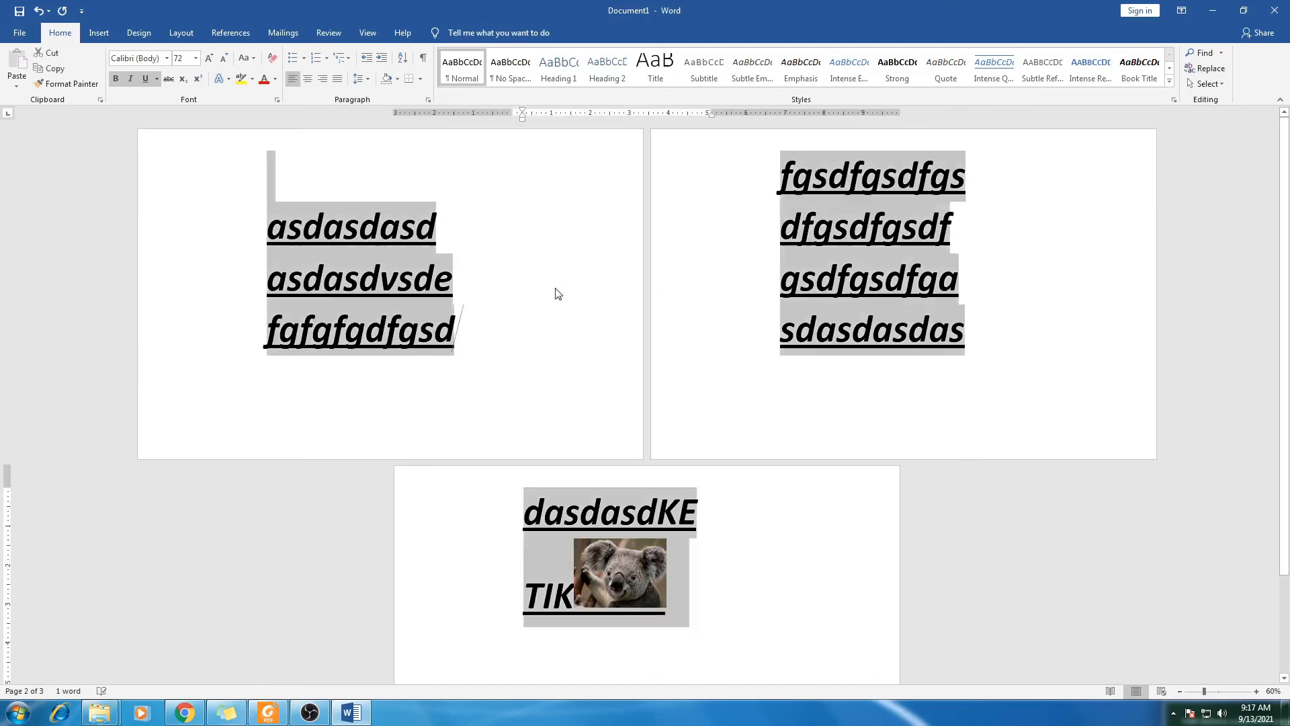
type("l")
key("BackSpace")
type("Pe")
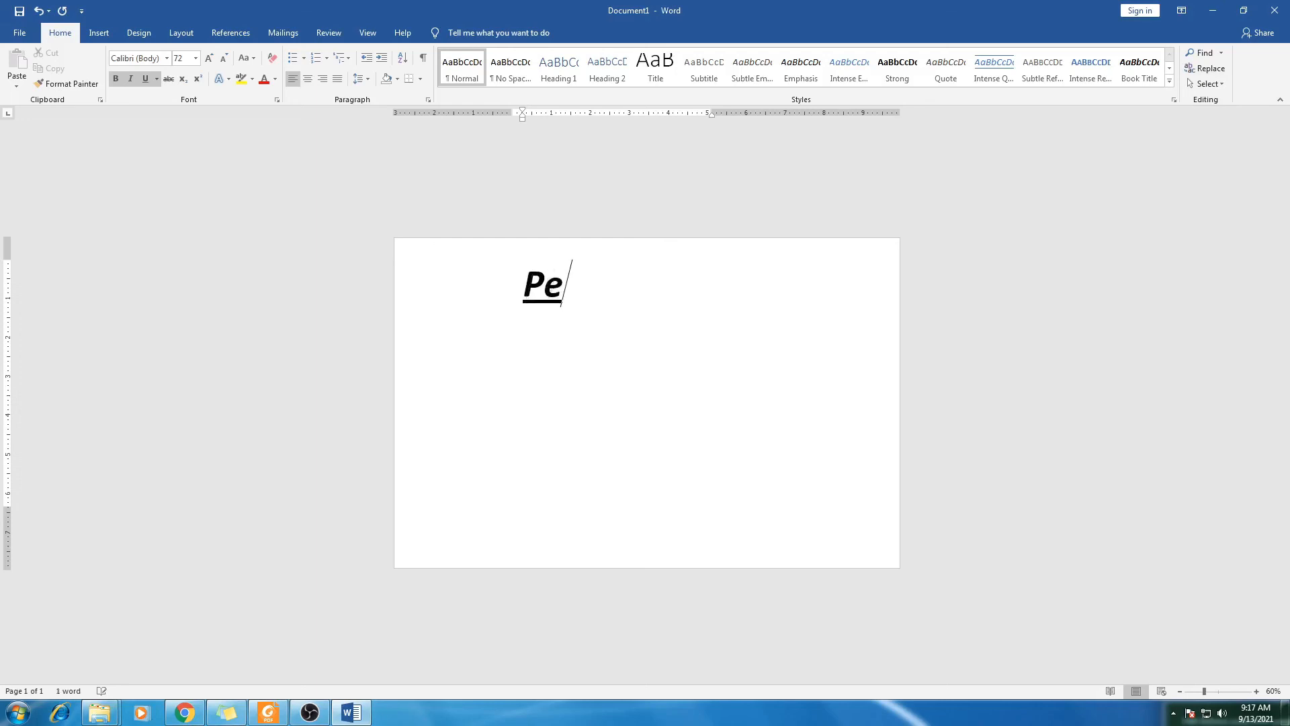
type("ngetikan")
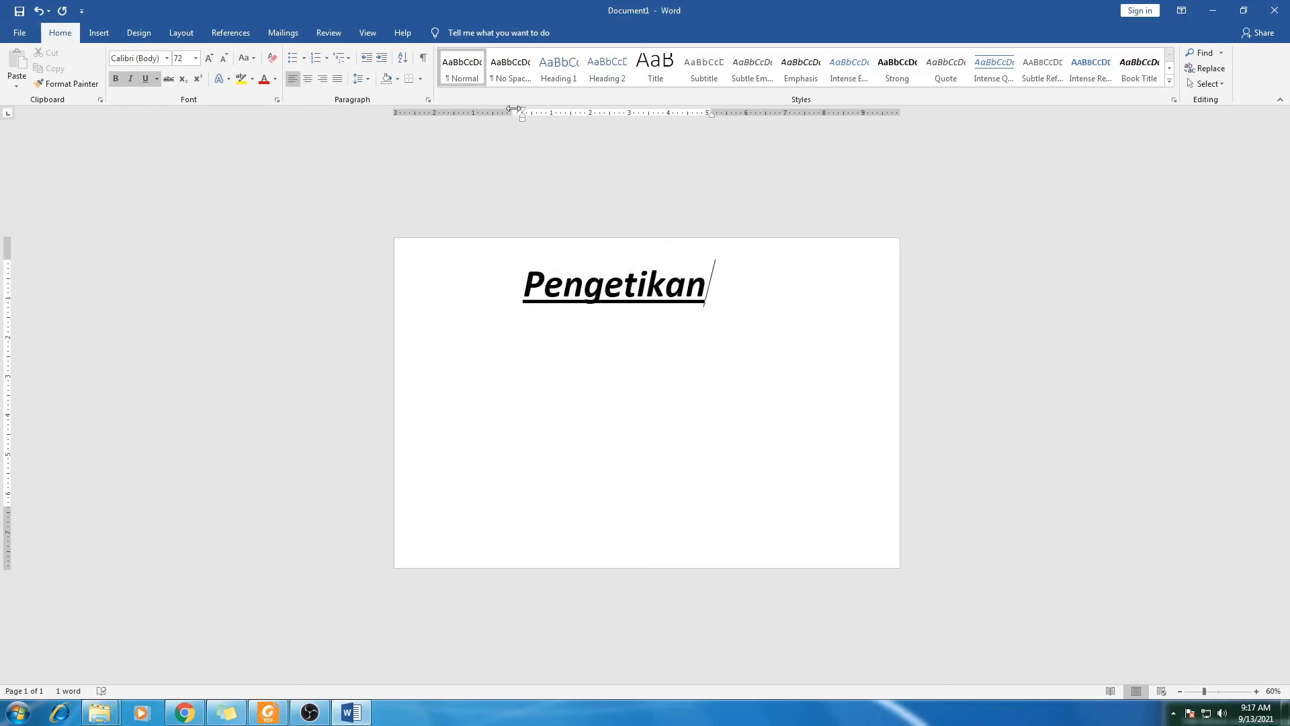
Browse the new-document templates, preview the Blue spheres resume, and return to the document without creating a file.
left_click(12, 37)
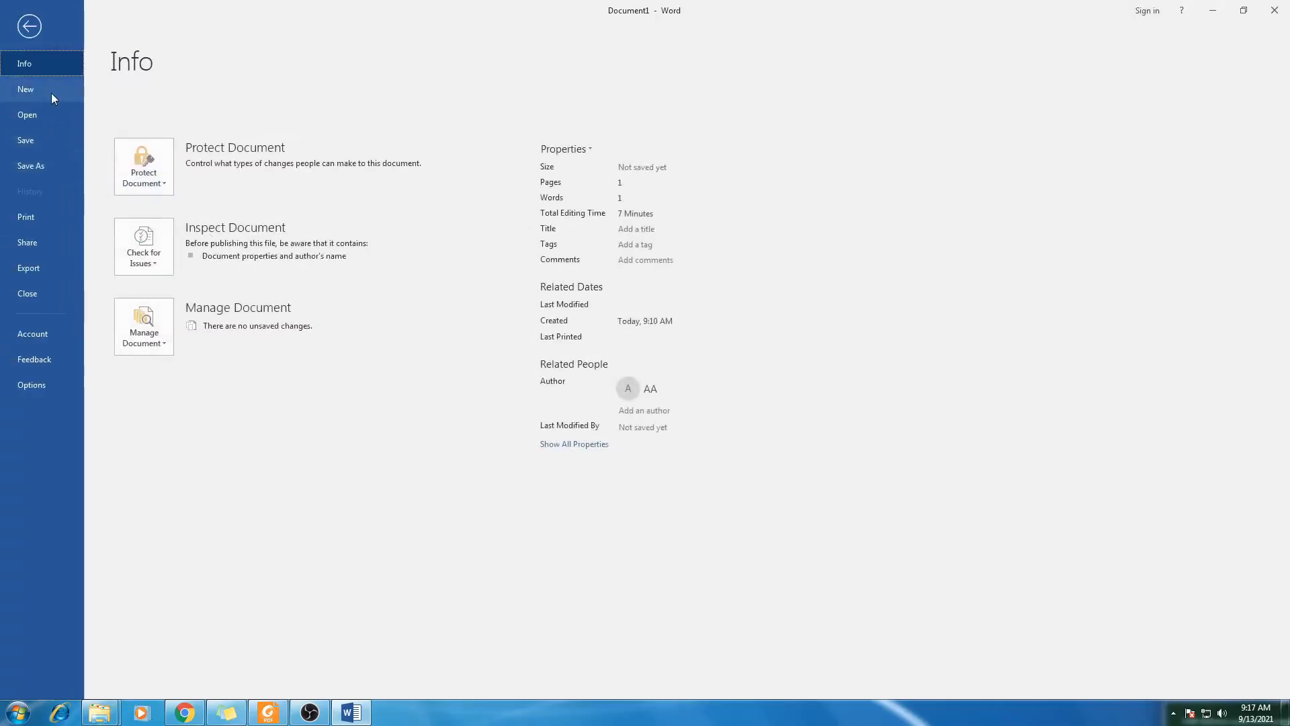
left_click(52, 114)
left_click(34, 89)
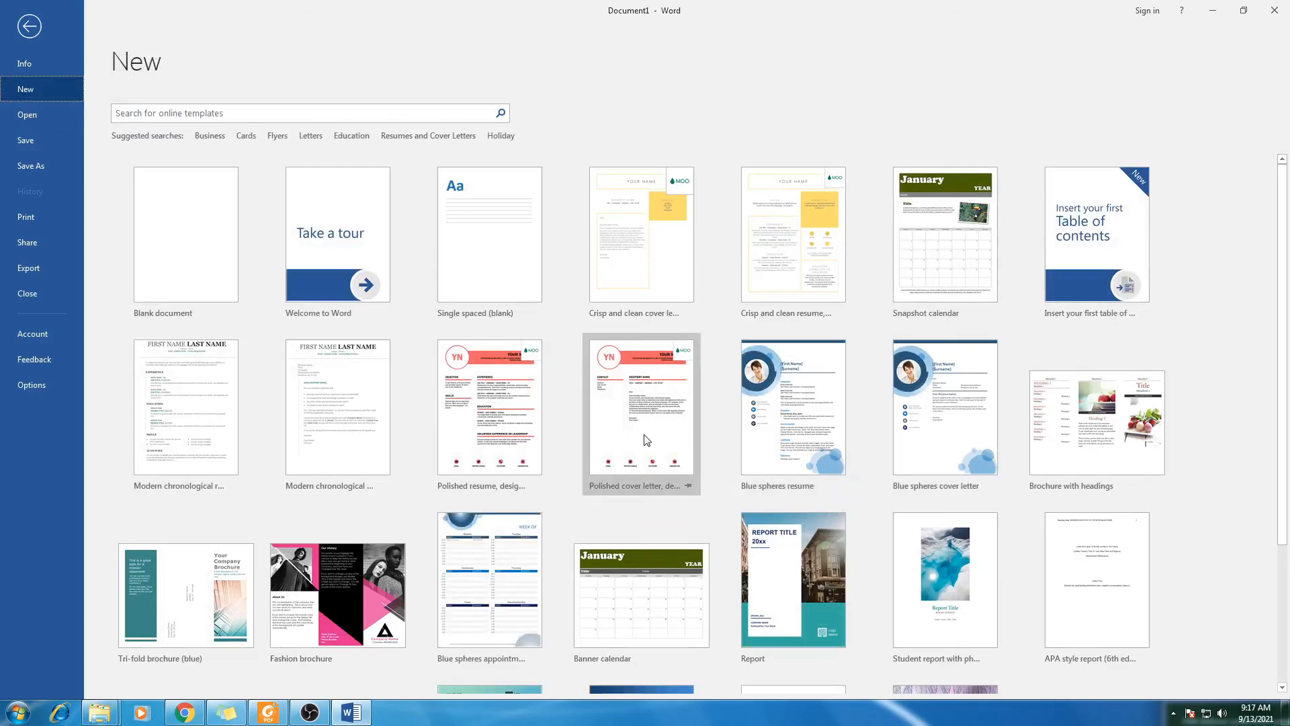
left_click(812, 417)
left_click(783, 355)
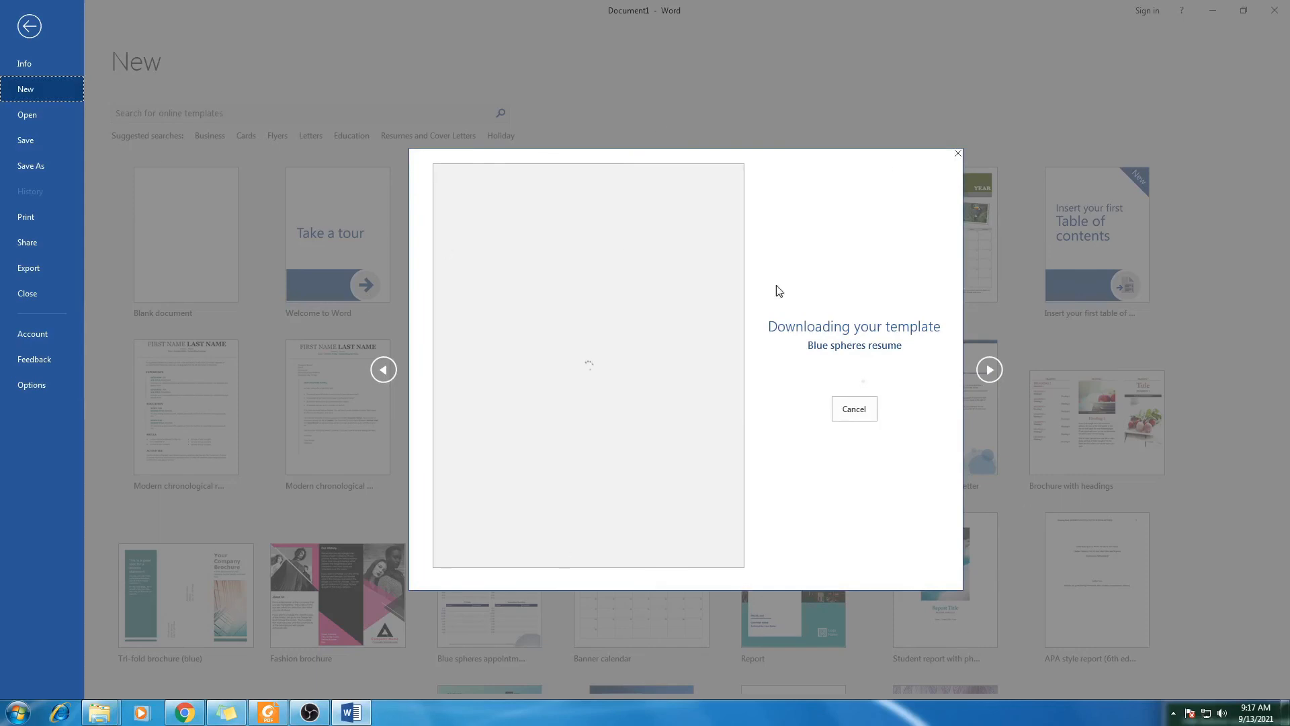
left_click(1205, 314)
scroll(665, 493, "down", 4)
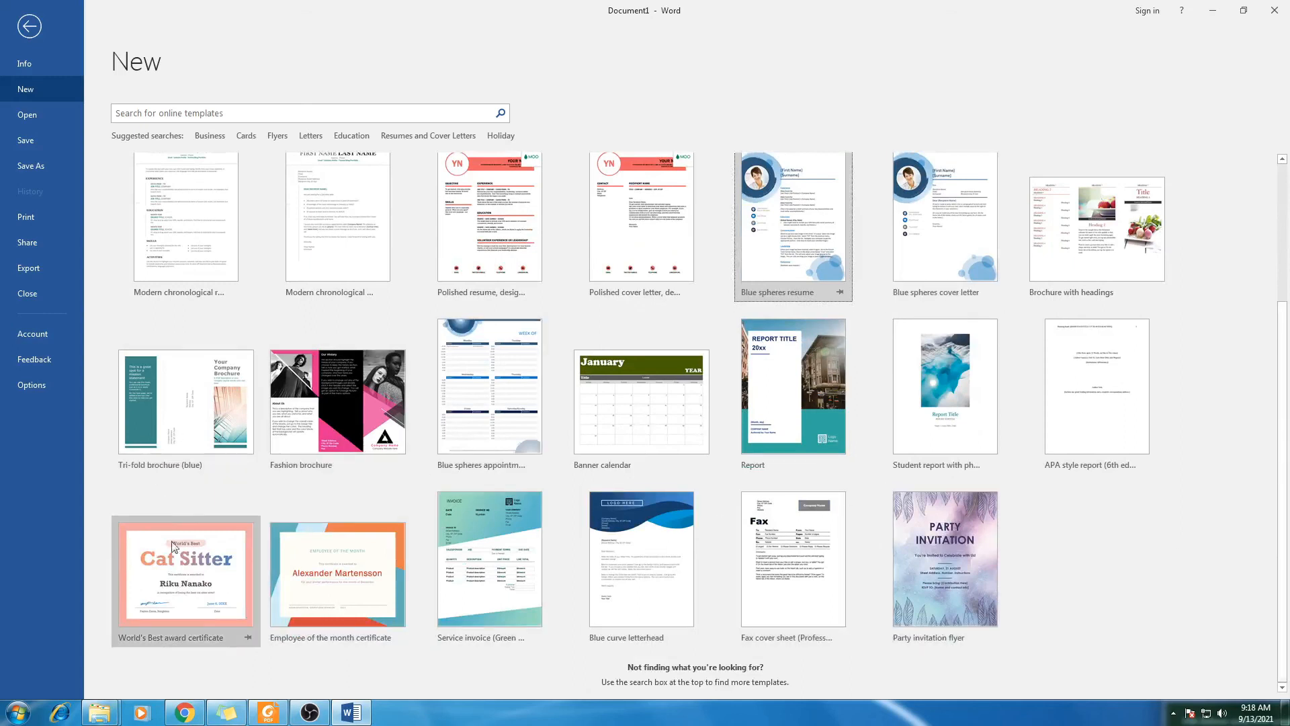
left_click_drag(1289, 430, 1288, 121)
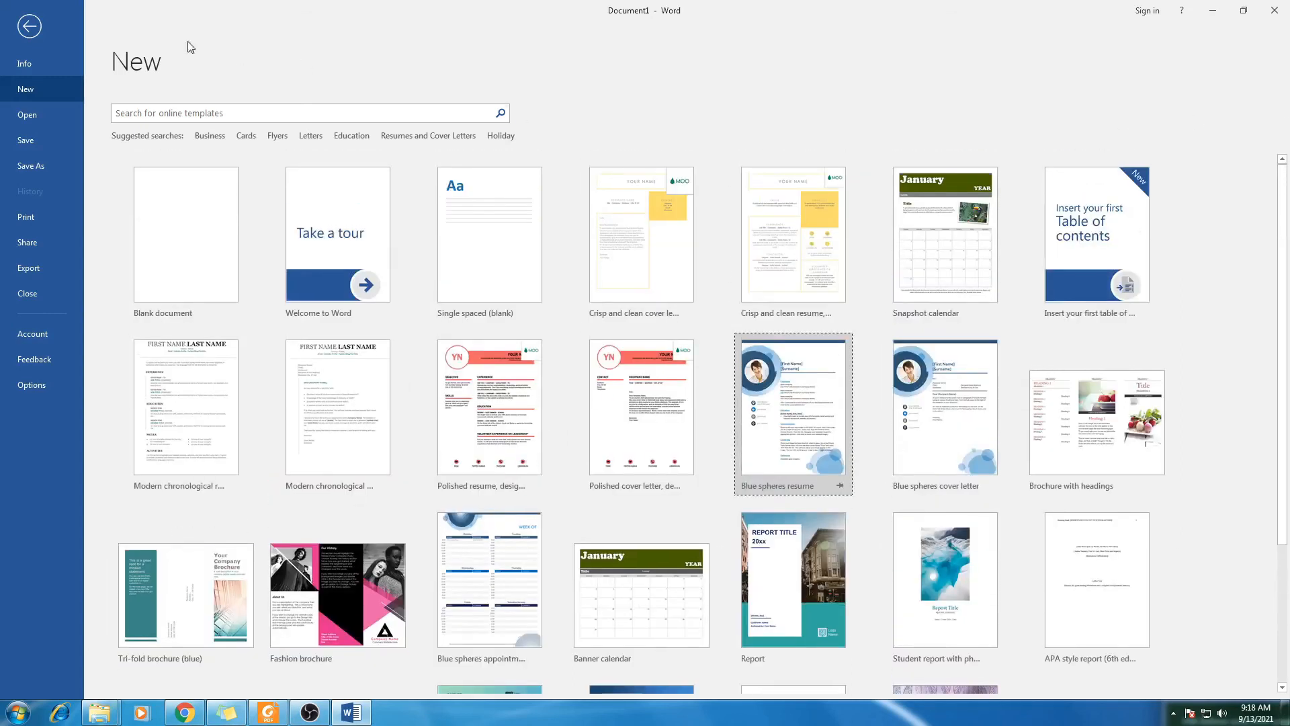
left_click(29, 26)
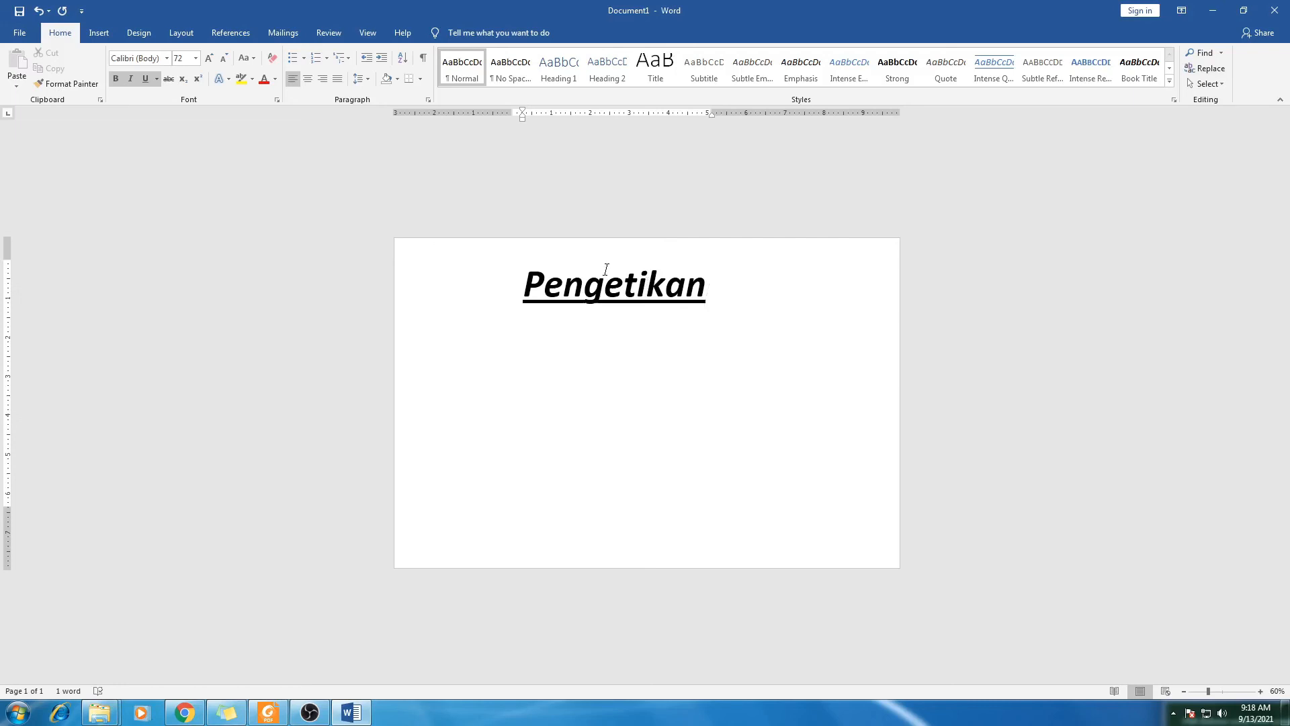
left_click_drag(514, 279, 844, 291)
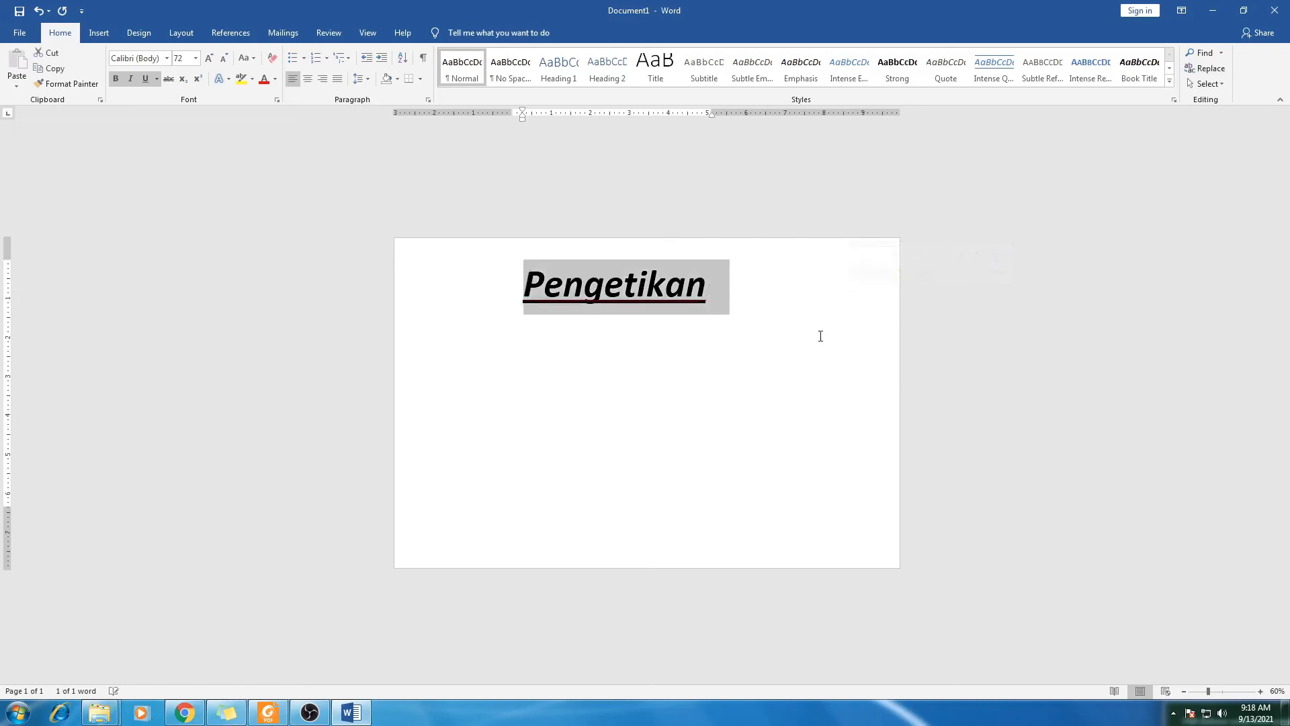
left_click(781, 351)
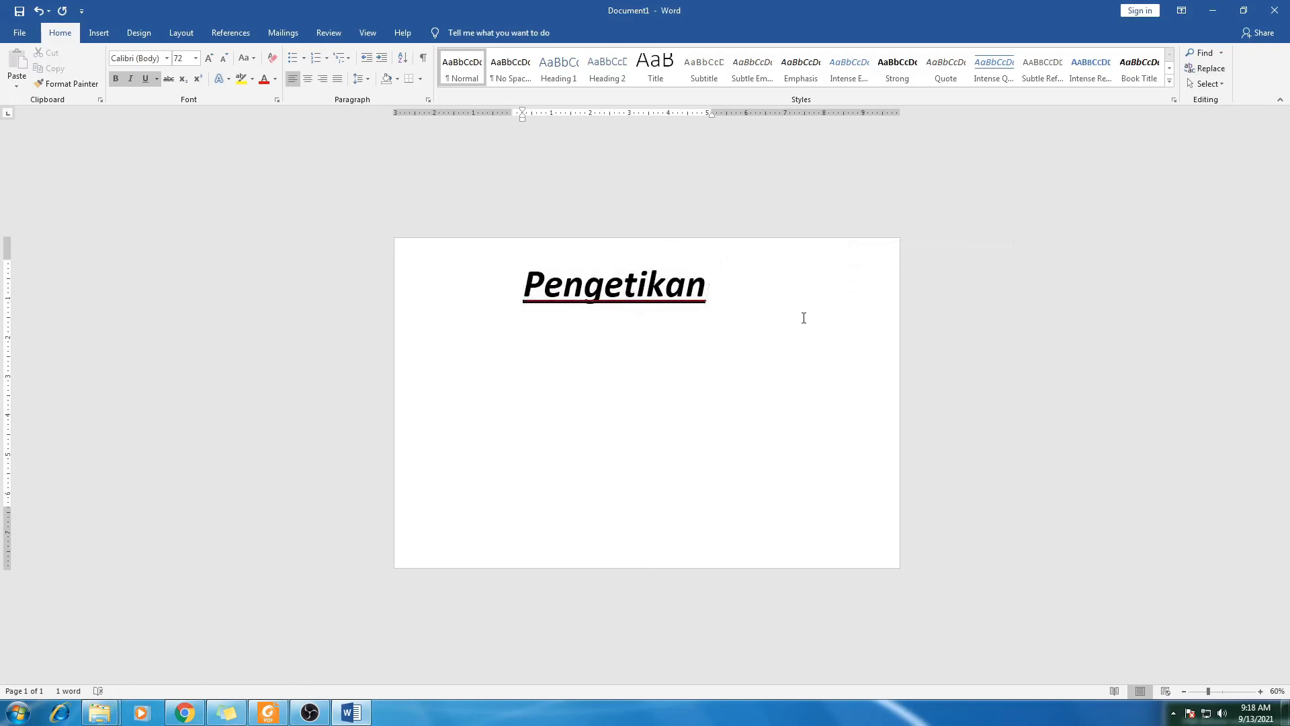